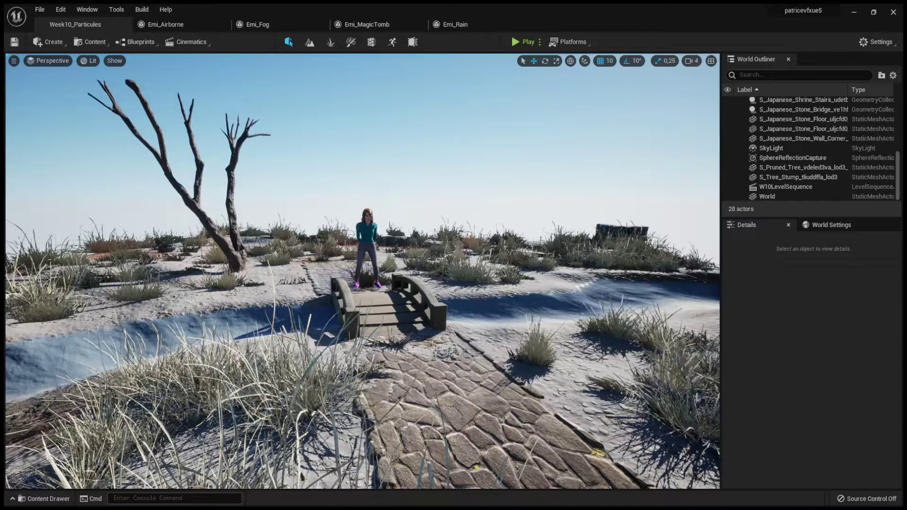
# Find the Emi_ Niagara actors in the World Outliner and survey the level around the bridge and gravestone
pyautogui.scroll(3, 803, 175)
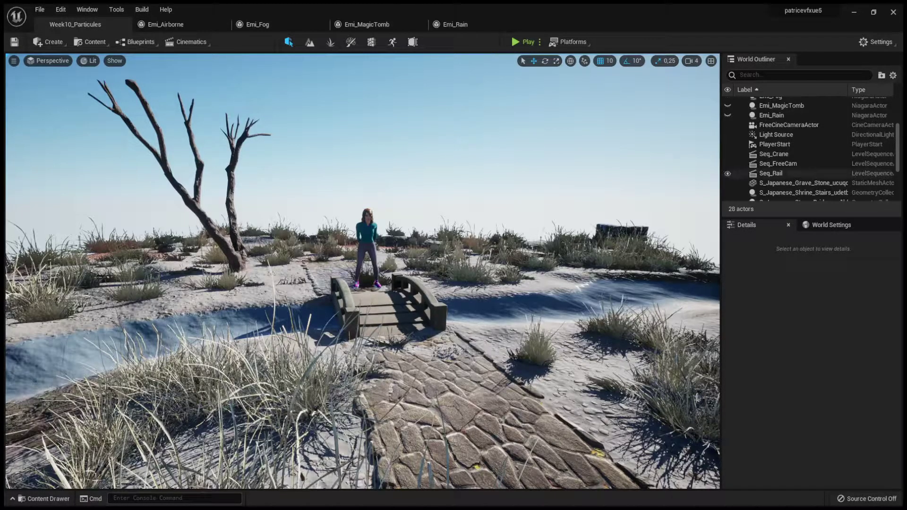
pyautogui.scroll(2, 803, 173)
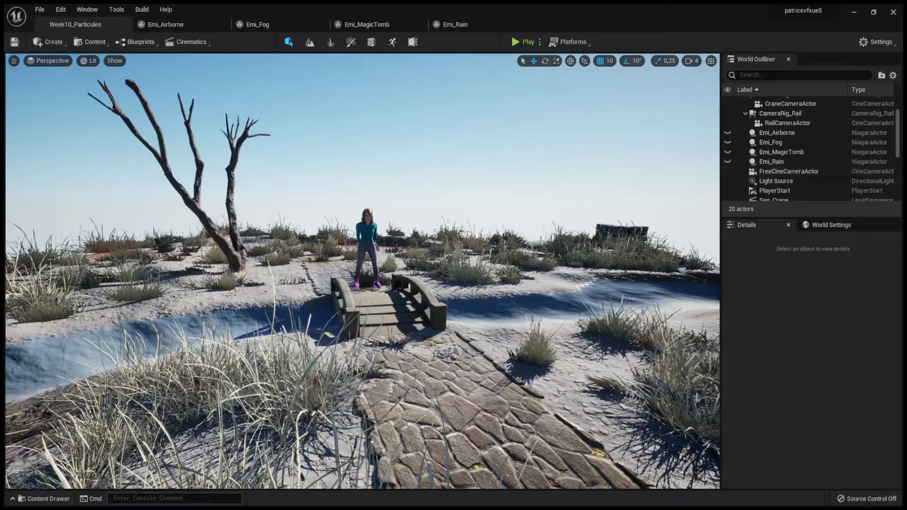
pyautogui.moveTo(575, 316); pyautogui.dragTo(683, 316, button='right')
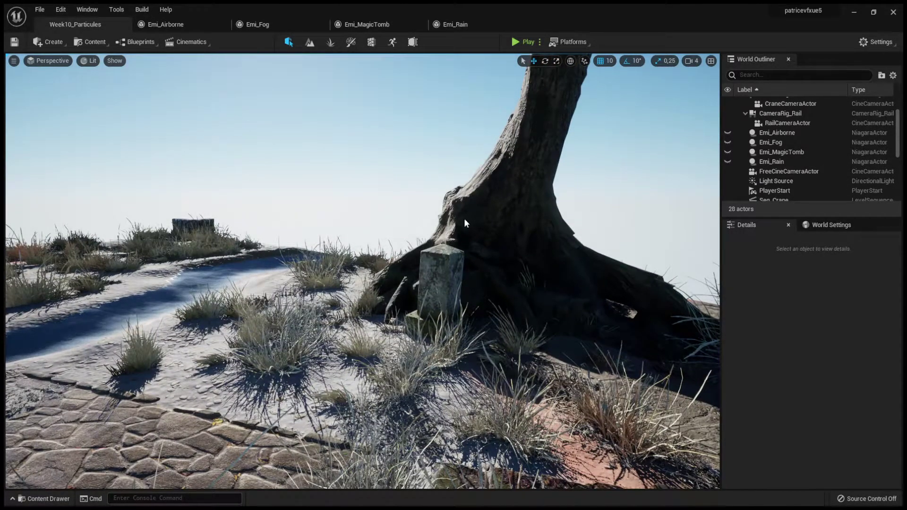
pyautogui.moveTo(413, 366); pyautogui.dragTo(320, 370, button='right')
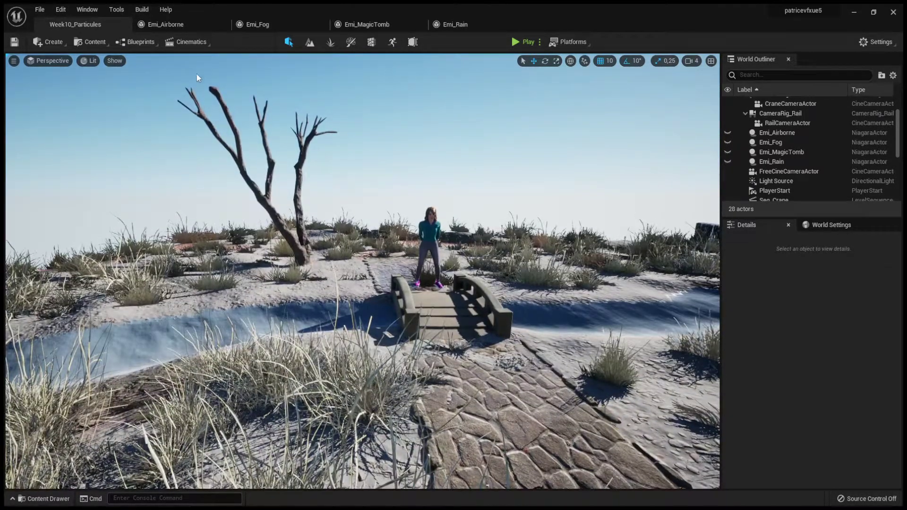
# Open the Emi_Airborne system, select its HangingParticulatesNiagaraEmitter to show the full stack, and widen the preview
pyautogui.click(180, 25)
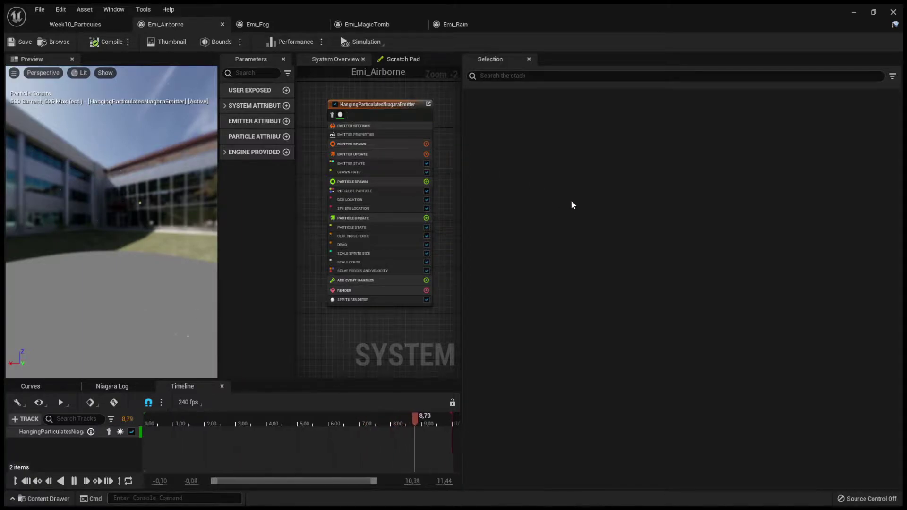
pyautogui.click(397, 104)
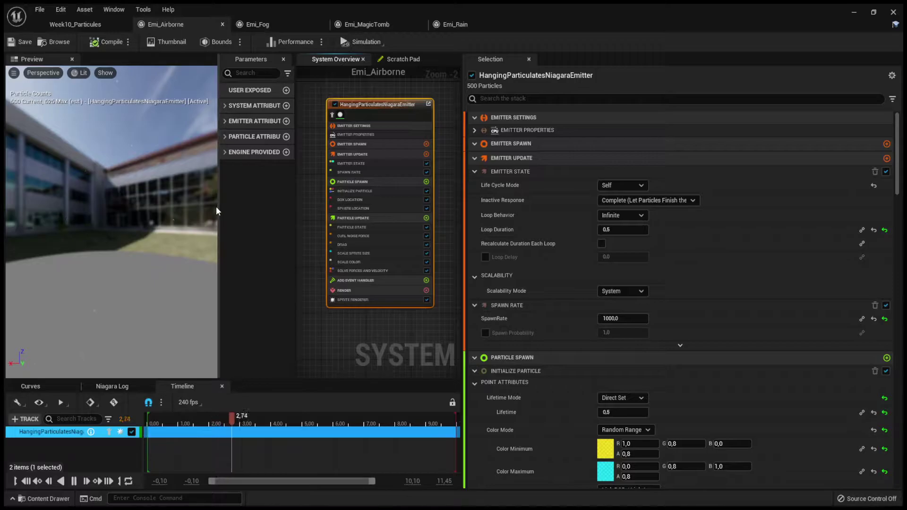
pyautogui.moveTo(219, 207); pyautogui.dragTo(250, 206)
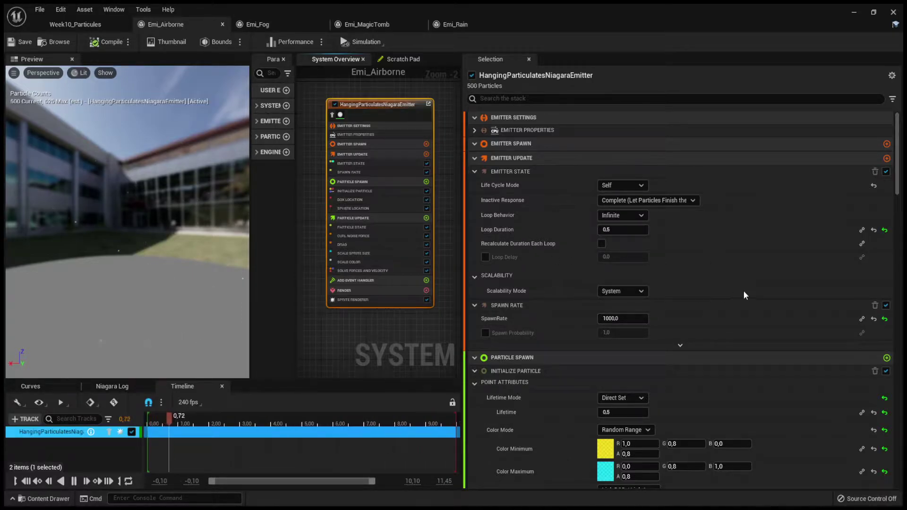
# Examine the airborne emitter's spawn rate, lifetime, colour range and sprite size settings
pyautogui.scroll(-2, 773, 312)
pyautogui.scroll(-5, 774, 314)
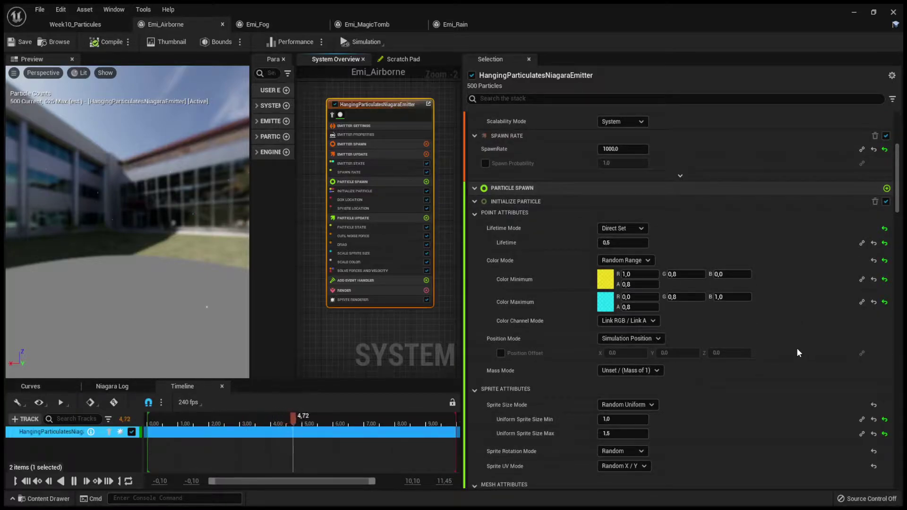
pyautogui.scroll(-1, 795, 346)
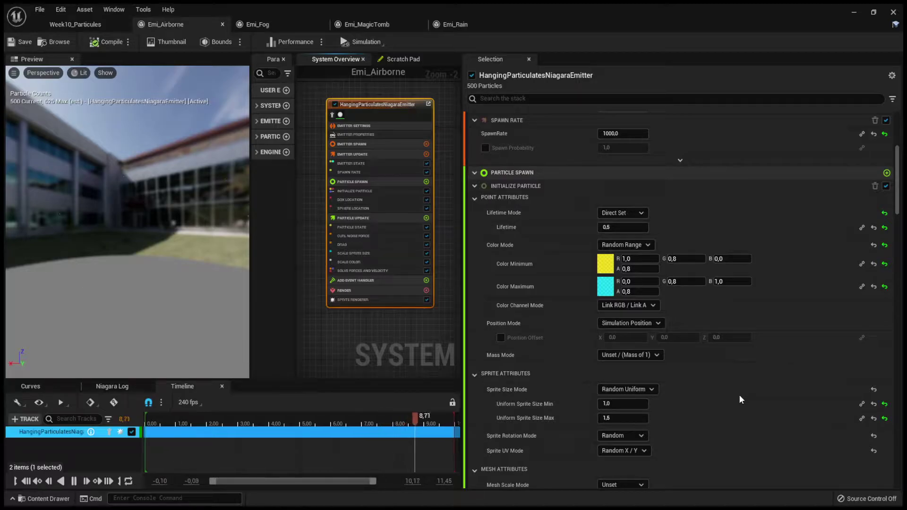
pyautogui.scroll(-2, 738, 391)
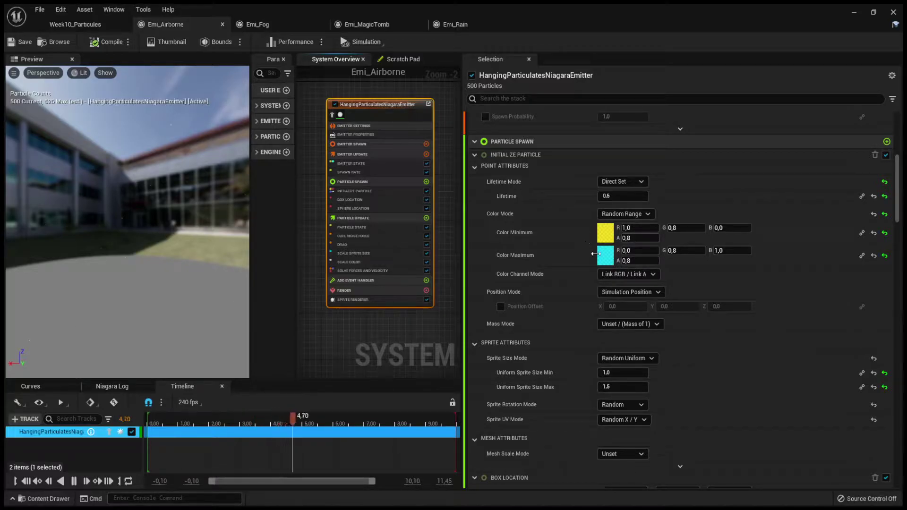
pyautogui.scroll(-1, 766, 285)
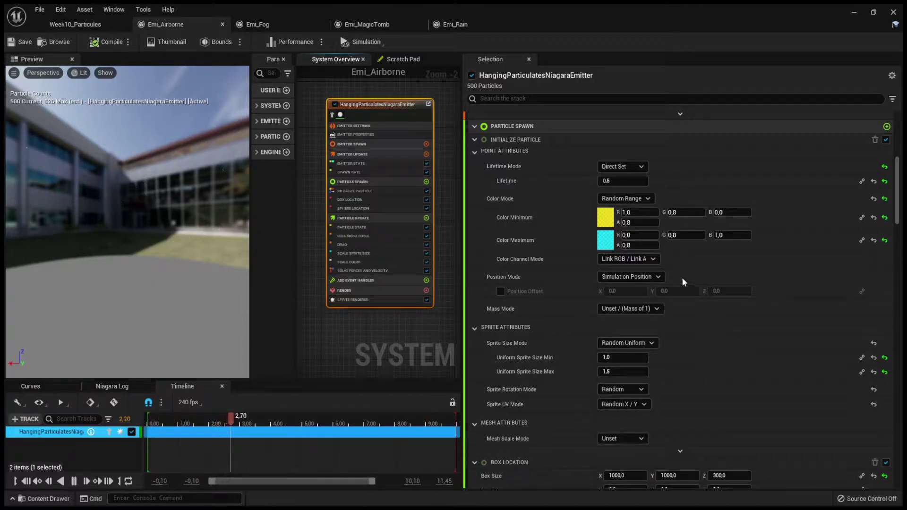
pyautogui.scroll(-1, 707, 331)
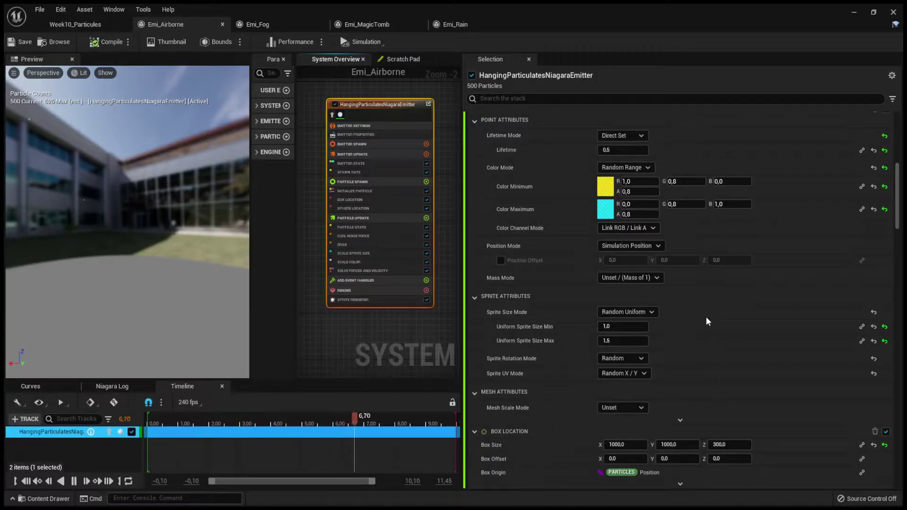
pyautogui.scroll(-1, 706, 319)
pyautogui.scroll(-1, 707, 309)
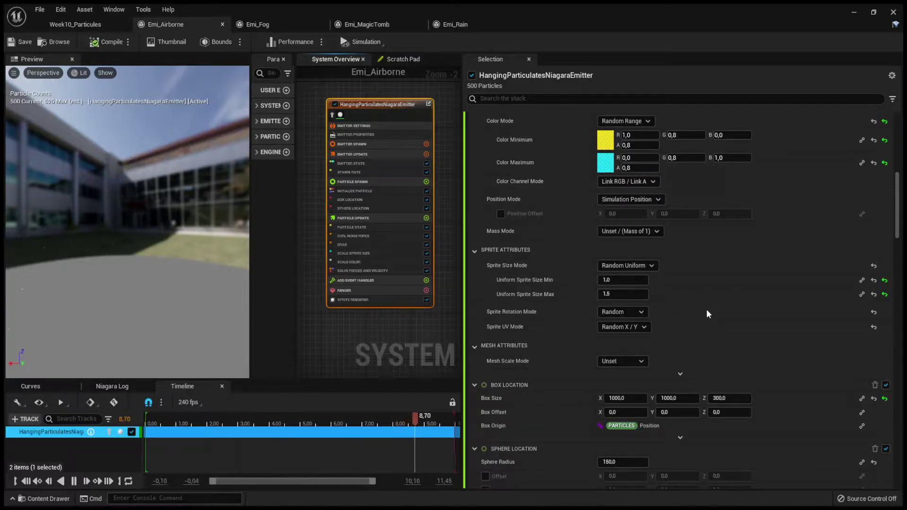
pyautogui.scroll(-1, 706, 309)
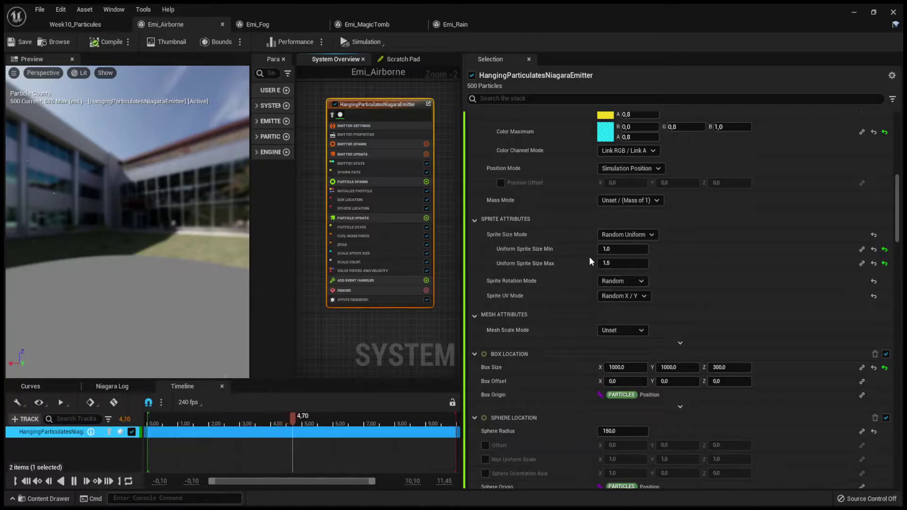
# Examine the airborne emitter's Box Location, Sphere Location, Curl Noise Force, Drag and Scale Sprite Size modules
pyautogui.scroll(-3, 779, 301)
pyautogui.scroll(-1, 786, 296)
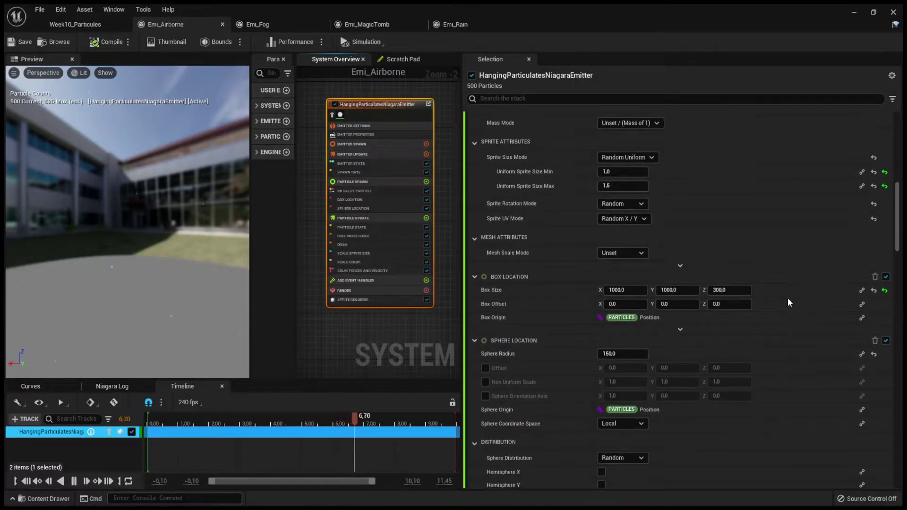
pyautogui.scroll(-1, 784, 300)
pyautogui.scroll(-2, 780, 304)
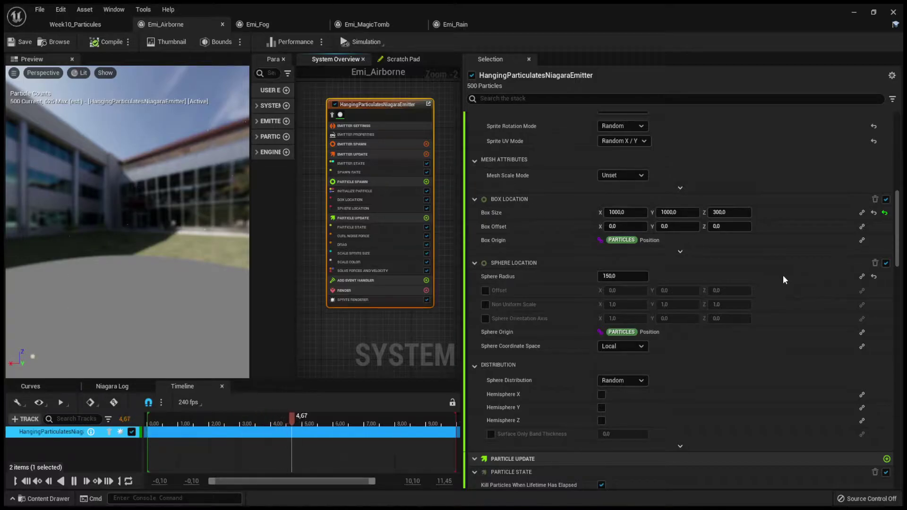
pyautogui.scroll(-1, 783, 275)
pyautogui.scroll(-9, 782, 278)
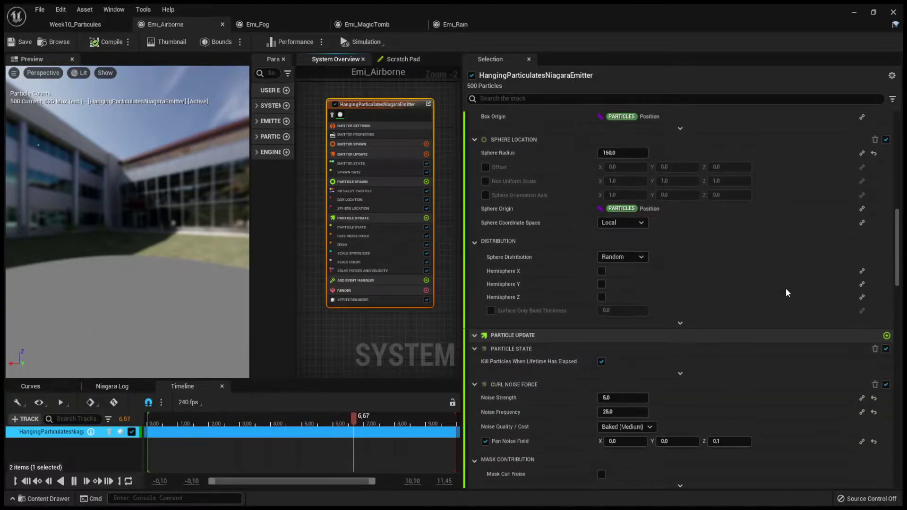
pyautogui.scroll(-2, 790, 300)
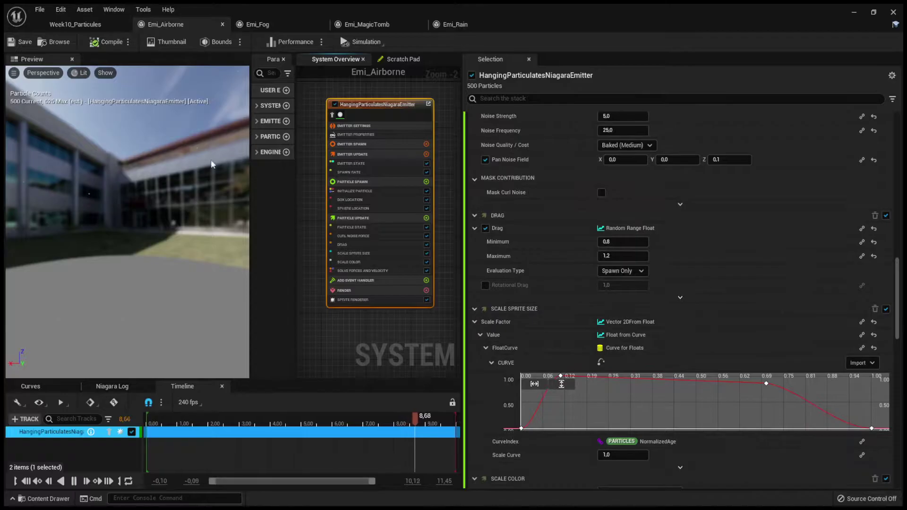
# Make the Emi_Airborne actor visible in the Week10_Particules level and view its particles around the character and bridge
pyautogui.click(74, 22)
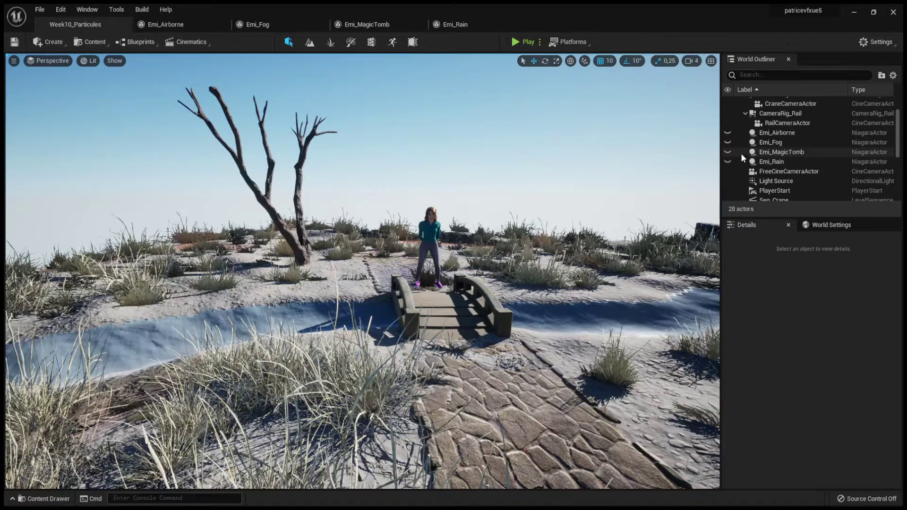
pyautogui.click(727, 133)
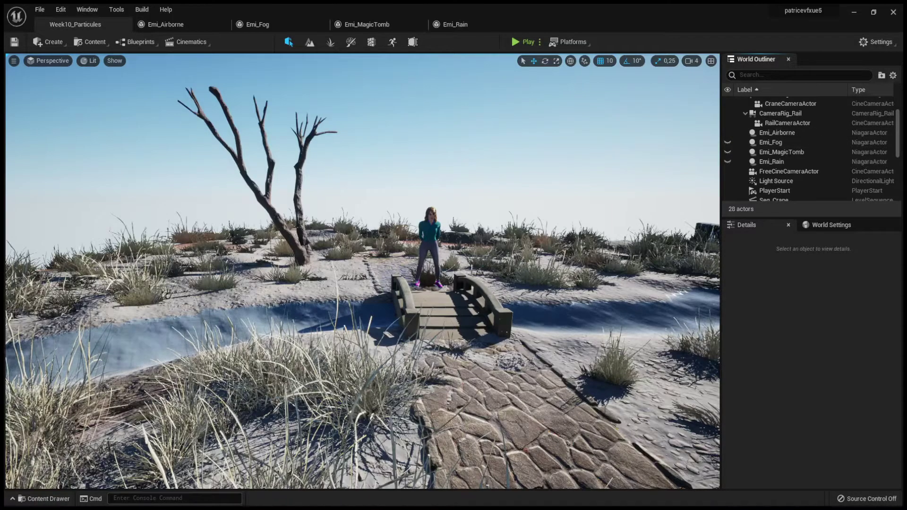
pyautogui.scroll(5, 569, 363)
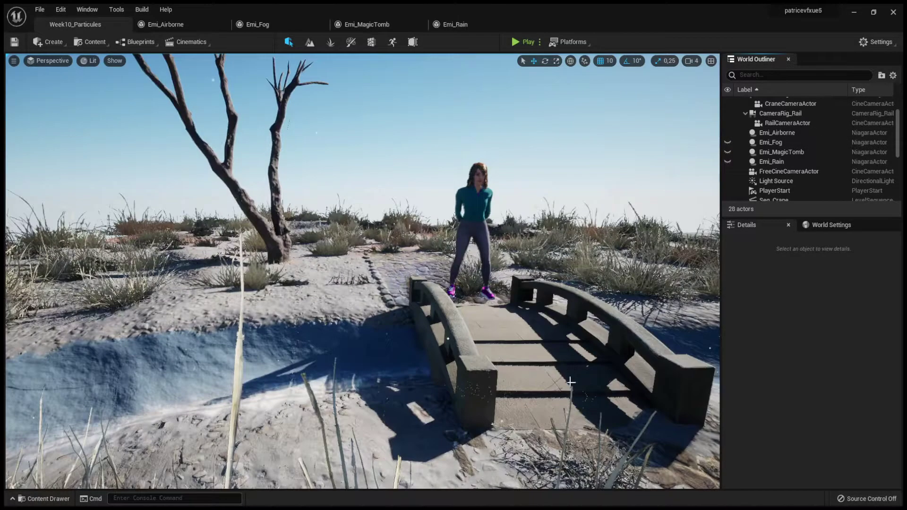
pyautogui.moveTo(570, 382); pyautogui.dragTo(364, 392, button='right')
pyautogui.press('d')
pyautogui.scroll(5, 413, 393)
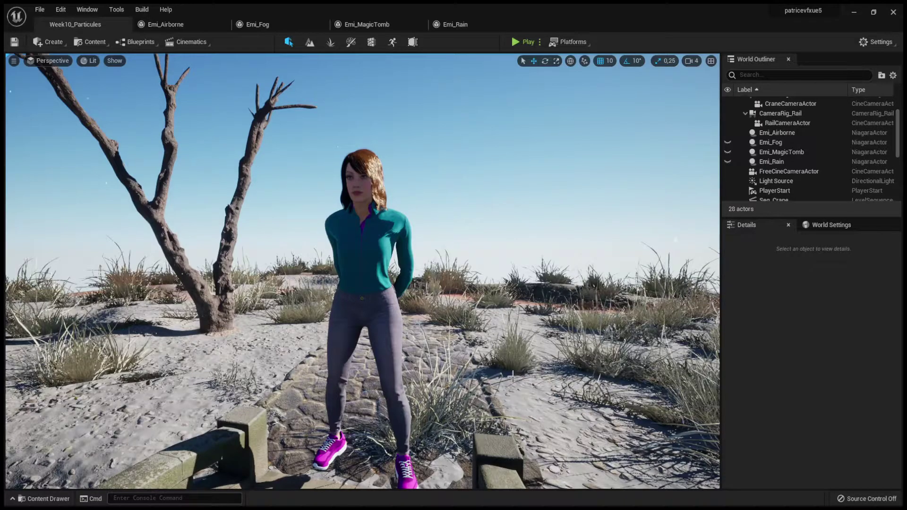
pyautogui.moveTo(514, 378); pyautogui.dragTo(474, 393, button='right')
pyautogui.scroll(-6, 510, 383)
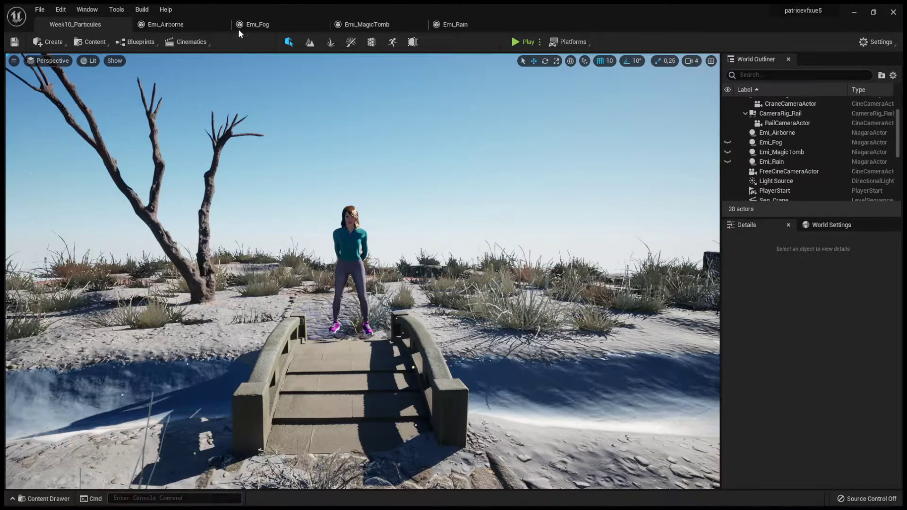
# Open the Emi_Fog system, widen the preview, and select its HangingParticulatesNiagaraEmitter to show the full stack
pyautogui.click(257, 27)
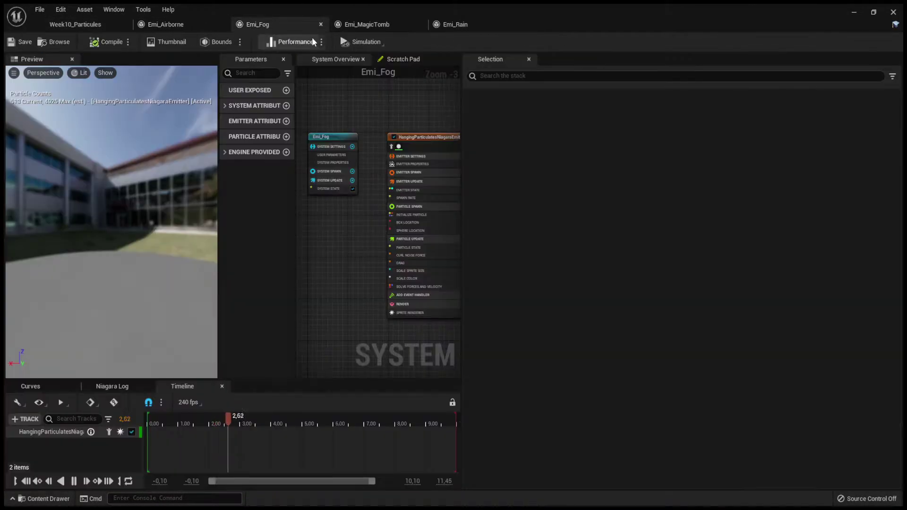
pyautogui.moveTo(218, 185); pyautogui.dragTo(269, 227)
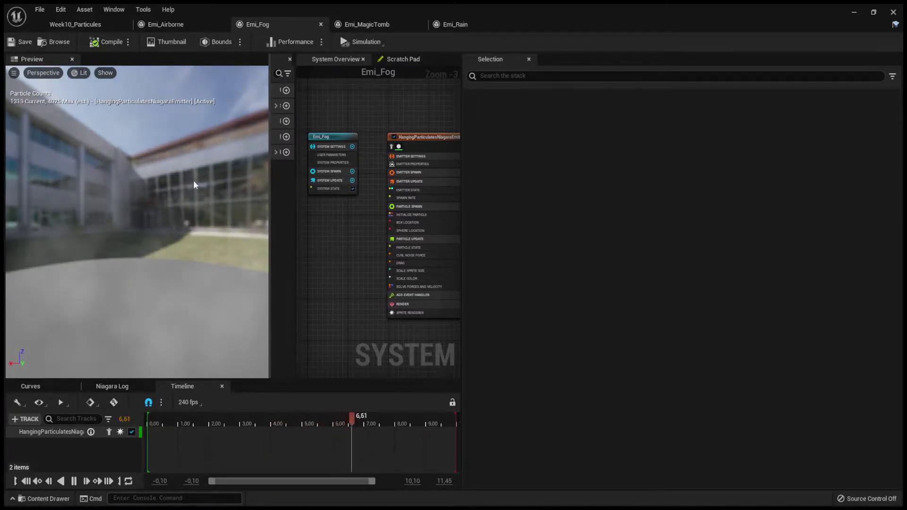
pyautogui.moveTo(350, 257); pyautogui.dragTo(296, 259, button='right')
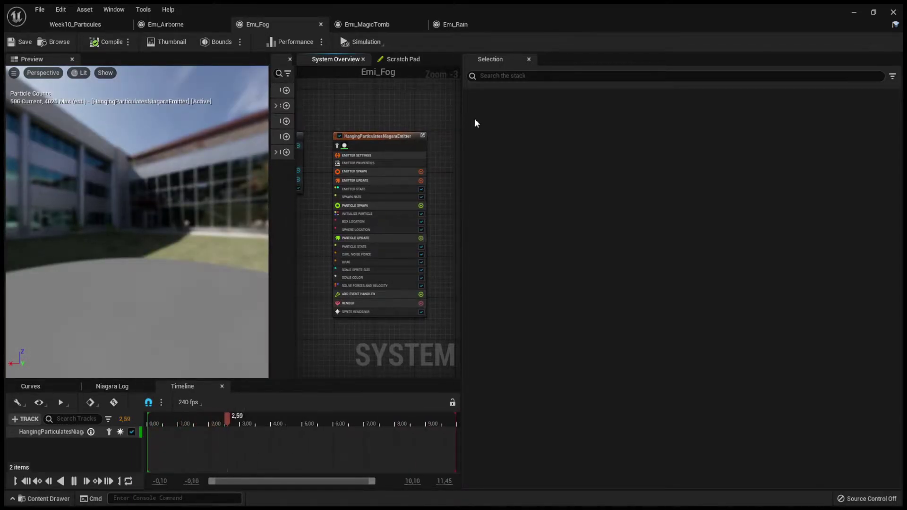
pyautogui.click(386, 135)
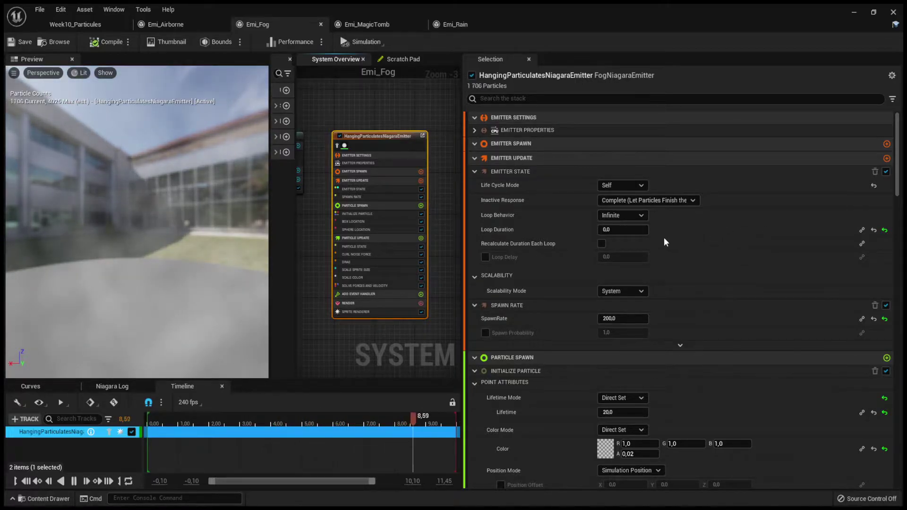
# Examine the fog emitter's spawn rate, lifetime, colour opacity, sprite size, Box Location and Sphere Location settings
pyautogui.scroll(-1, 785, 275)
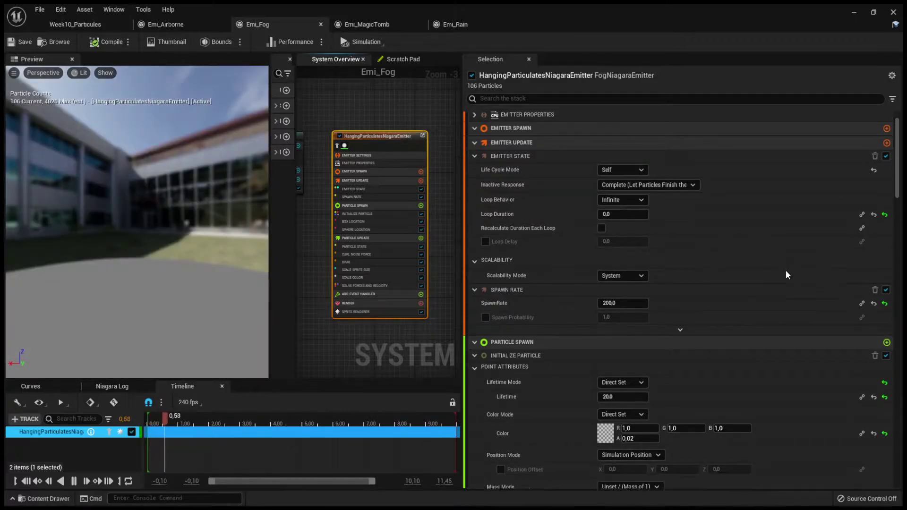
pyautogui.scroll(-2, 756, 297)
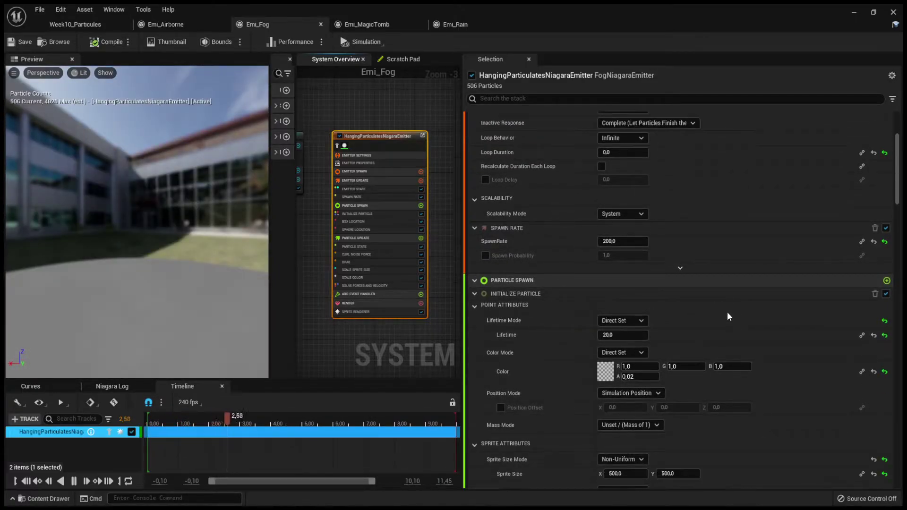
pyautogui.scroll(-3, 727, 312)
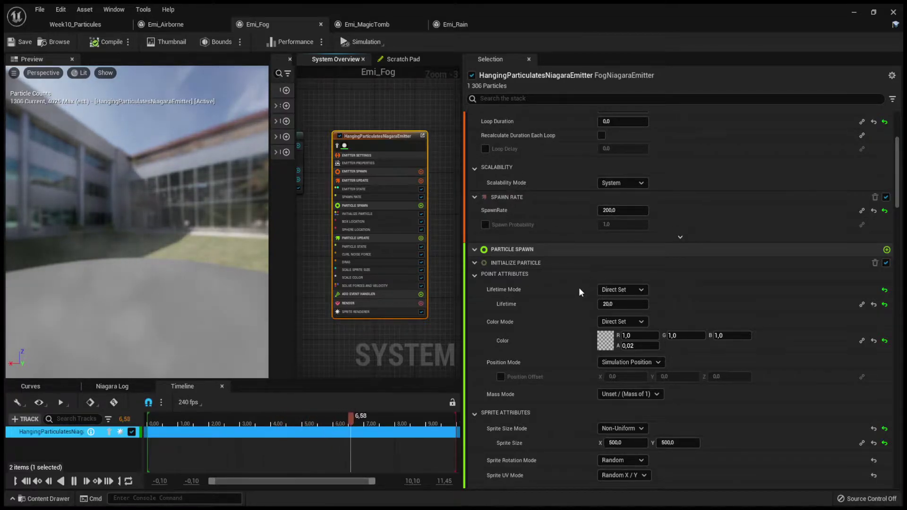
pyautogui.scroll(-2, 557, 297)
pyautogui.scroll(-5, 557, 296)
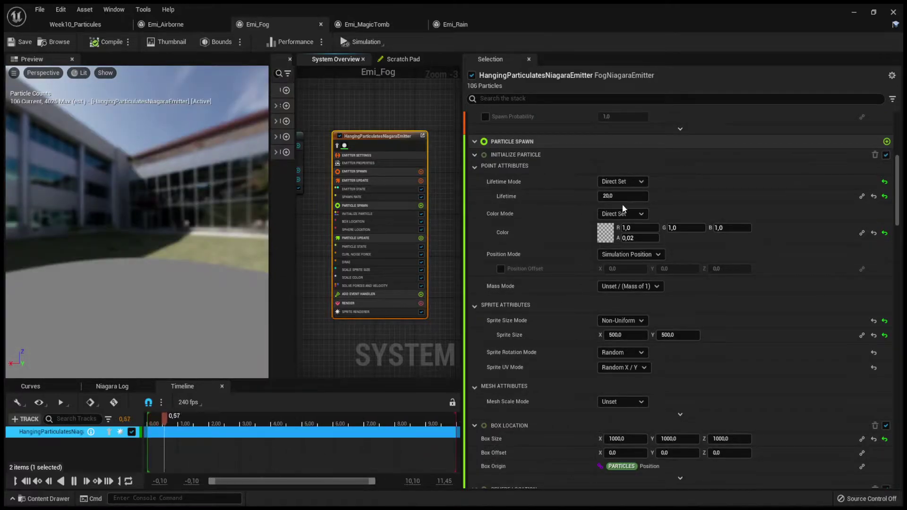
pyautogui.scroll(-2, 734, 251)
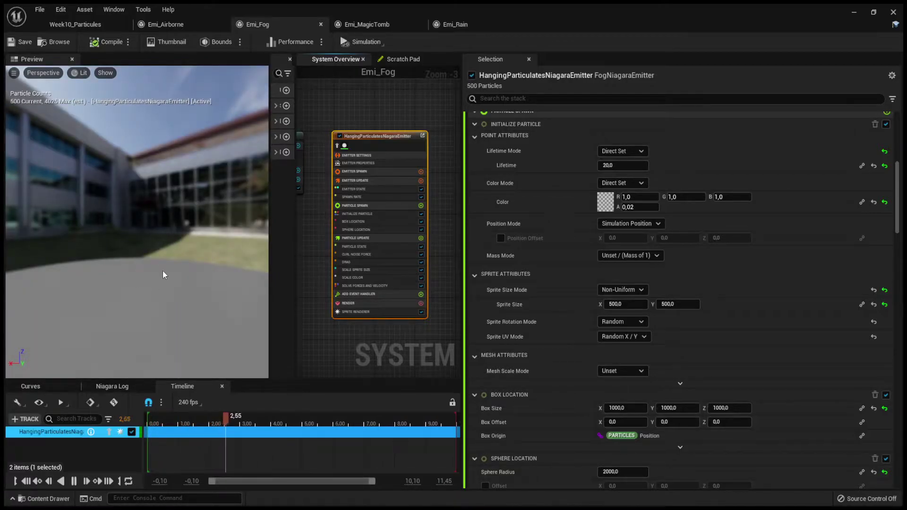
pyautogui.scroll(-3, 548, 286)
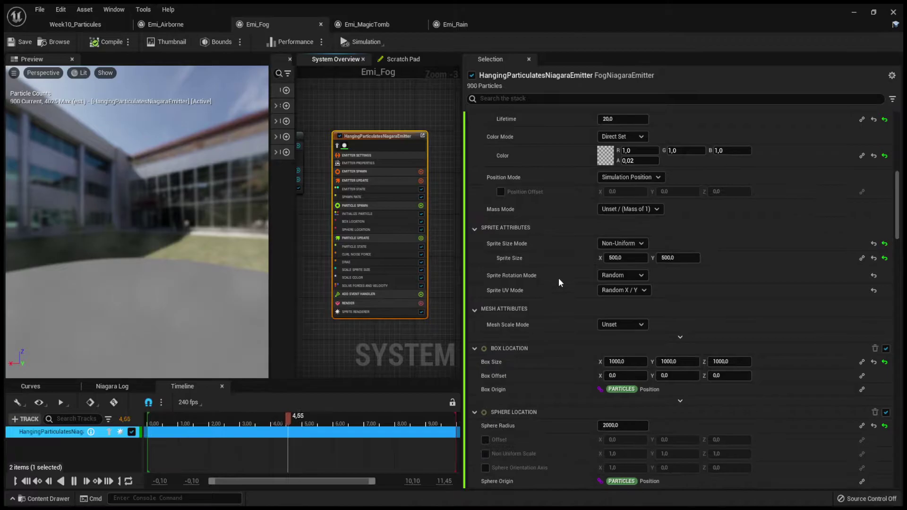
pyautogui.scroll(-2, 803, 311)
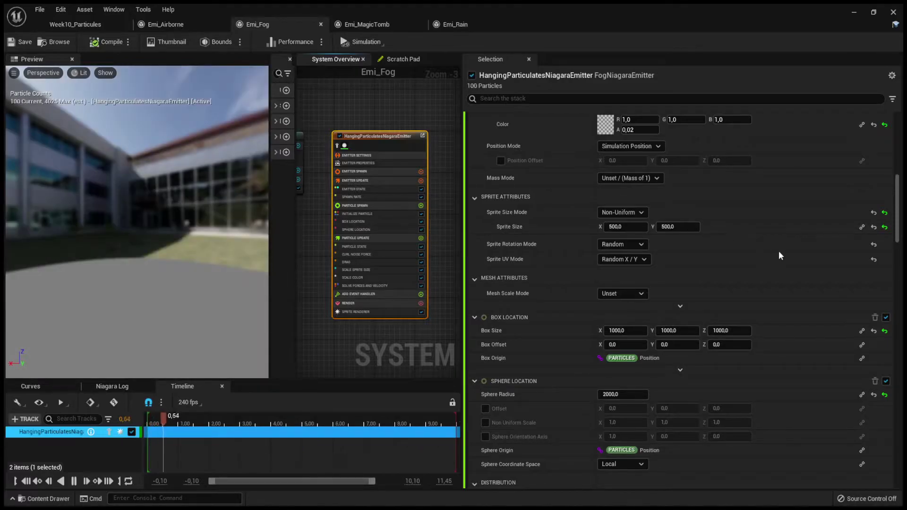
pyautogui.scroll(-5, 783, 252)
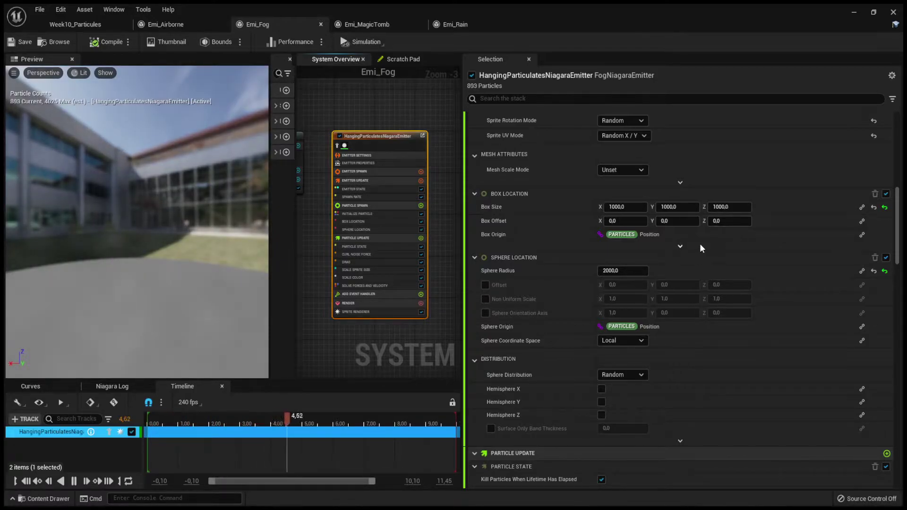
# Examine the fog emitter's Curl Noise Force, Drag, Scale Sprite Size, Scale Color and Sprite Renderer settings
pyautogui.scroll(-1, 768, 283)
pyautogui.scroll(-2, 760, 283)
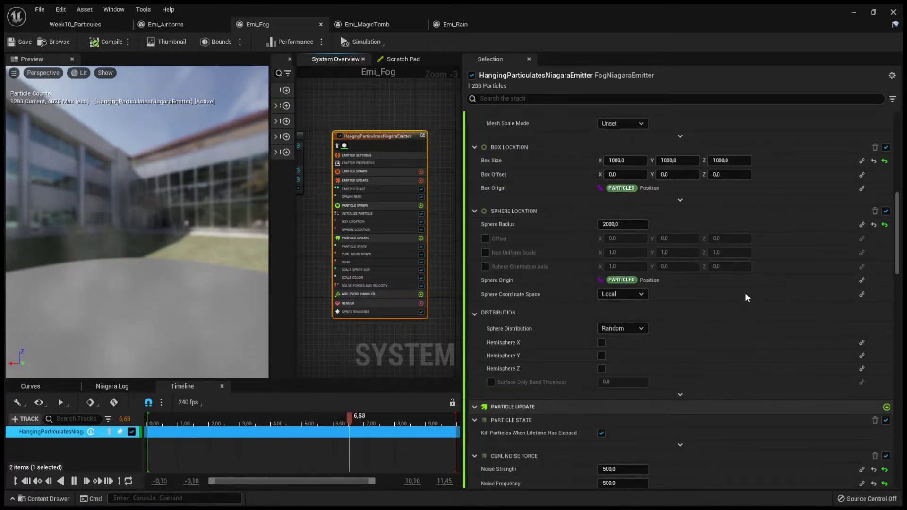
pyautogui.scroll(-3, 744, 378)
pyautogui.scroll(-5, 745, 381)
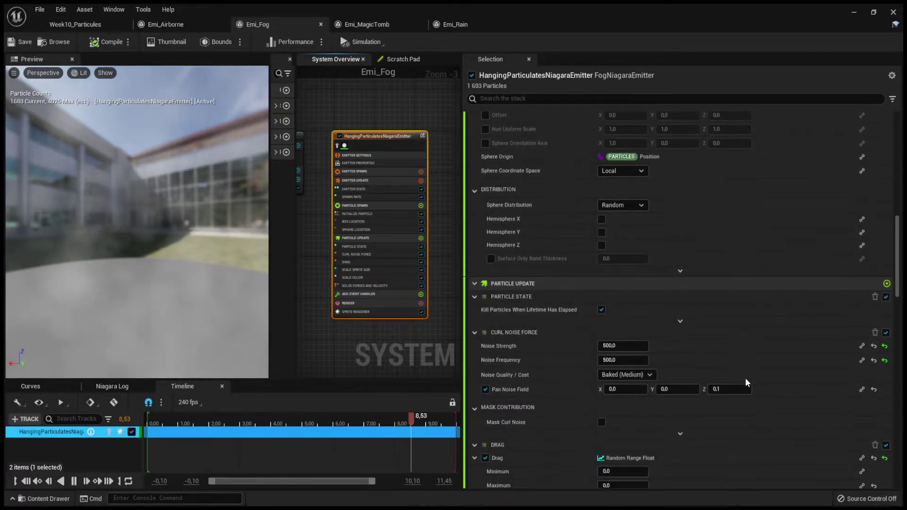
pyautogui.scroll(-3, 747, 380)
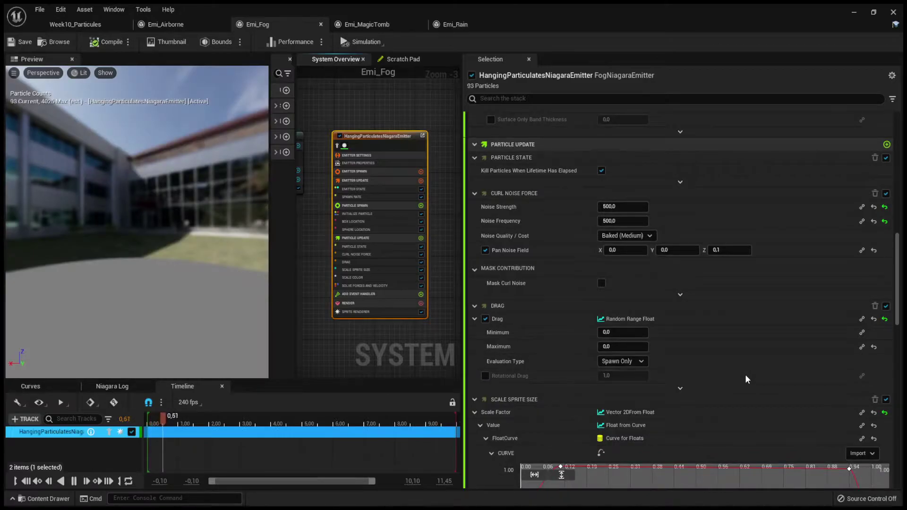
pyautogui.scroll(-8, 746, 378)
pyautogui.scroll(-20, 749, 375)
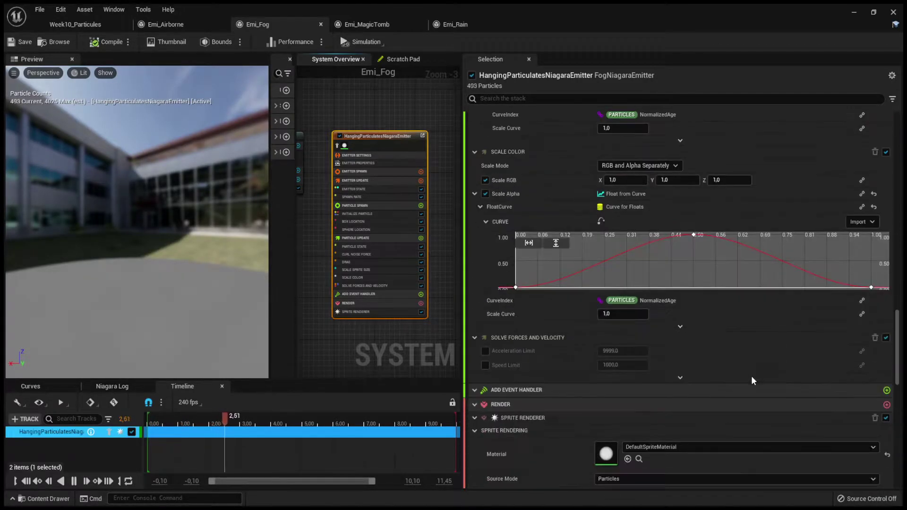
pyautogui.scroll(-8, 753, 367)
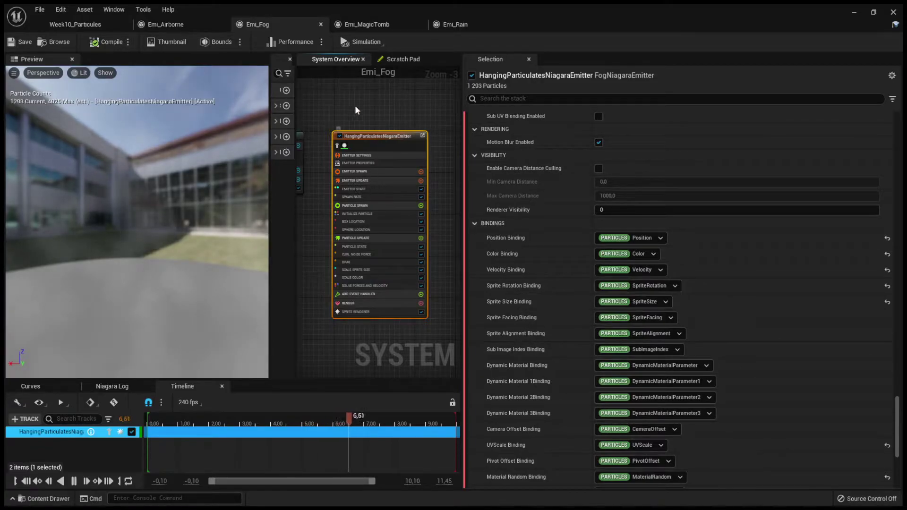
# Make the Emi_Fog actor visible in the Week10_Particules level and view the fog around the character and bridge
pyautogui.click(83, 25)
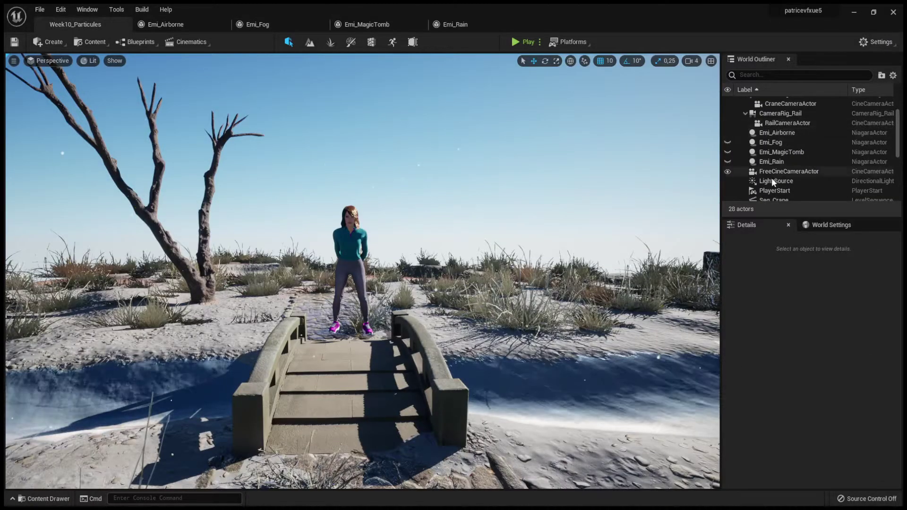
pyautogui.click(727, 143)
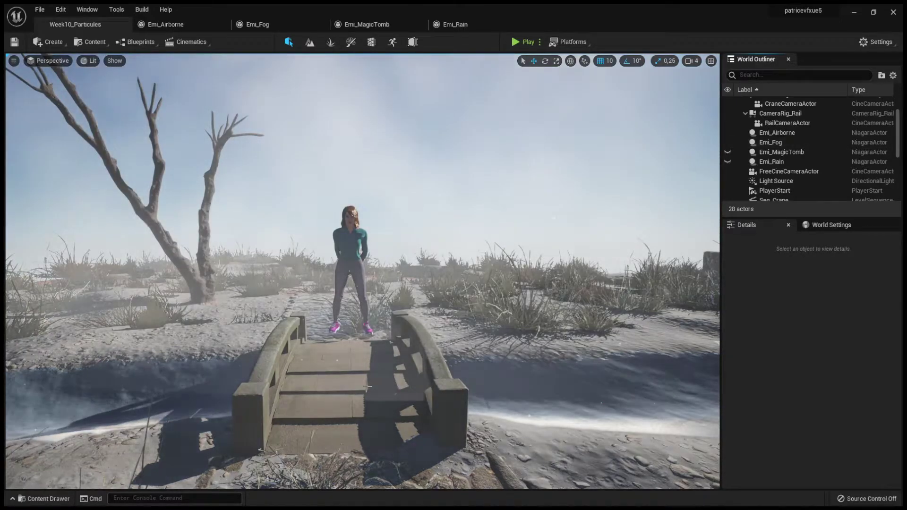
pyautogui.moveTo(427, 362); pyautogui.dragTo(383, 355, button='middle')
pyautogui.moveTo(415, 354); pyautogui.dragTo(416, 342)
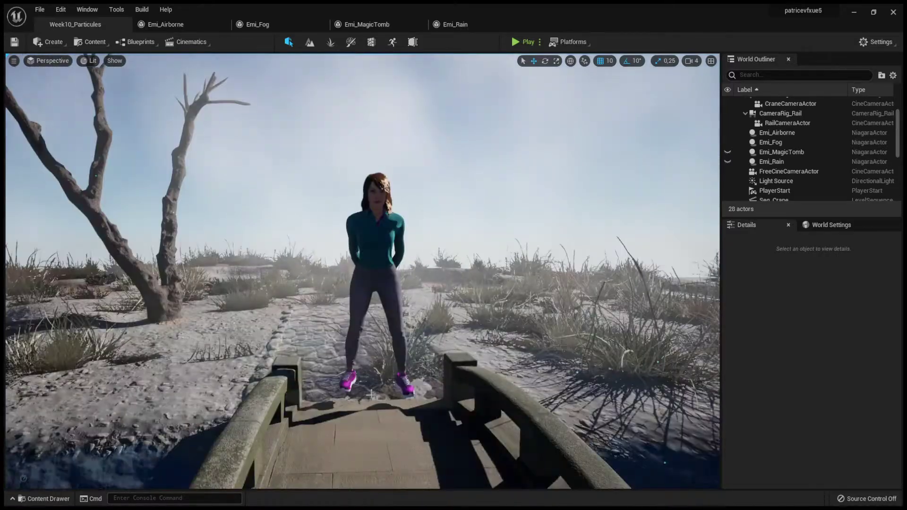
pyautogui.moveTo(416, 342); pyautogui.dragTo(647, 283, button='right')
pyautogui.moveTo(390, 295); pyautogui.dragTo(385, 282, button='right')
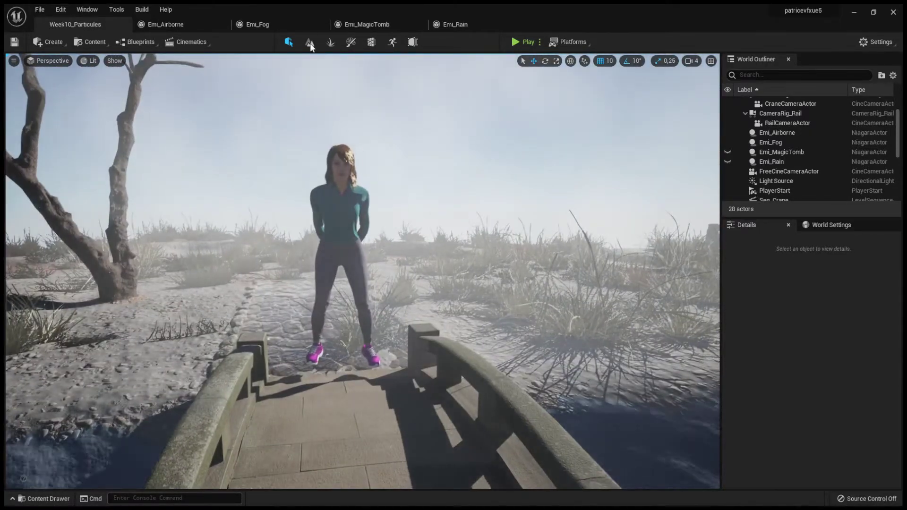
# Open the Emi_Rain system and examine its emitter's spawn rate, lifetime, colour, mass, sprite size, UV scale and Sphere Location settings
pyautogui.click(446, 24)
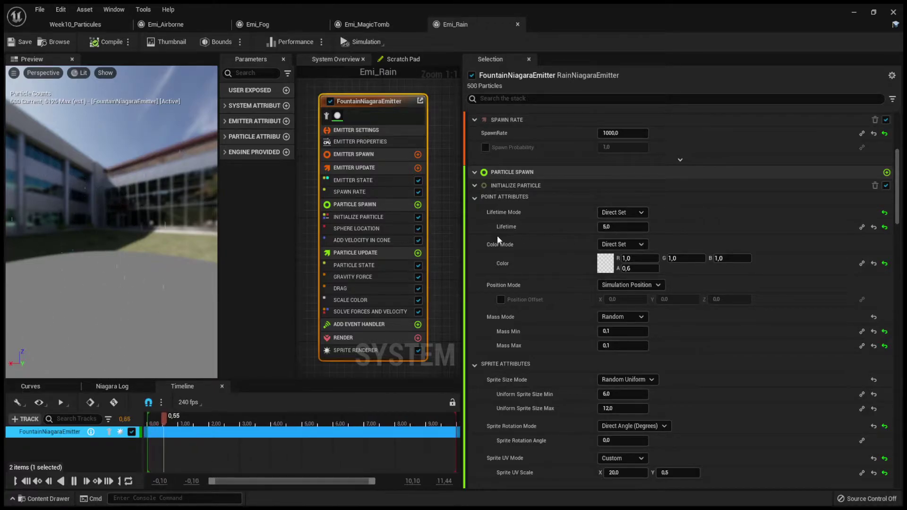
pyautogui.scroll(-1, 821, 231)
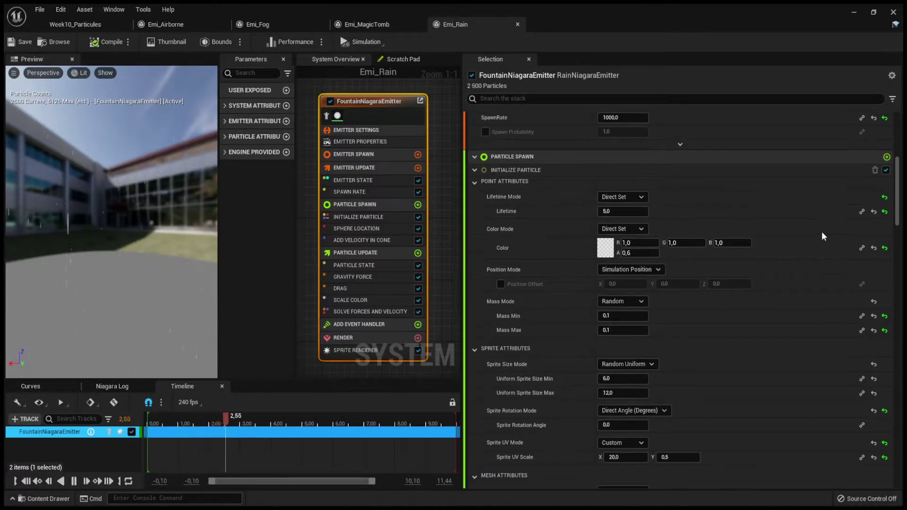
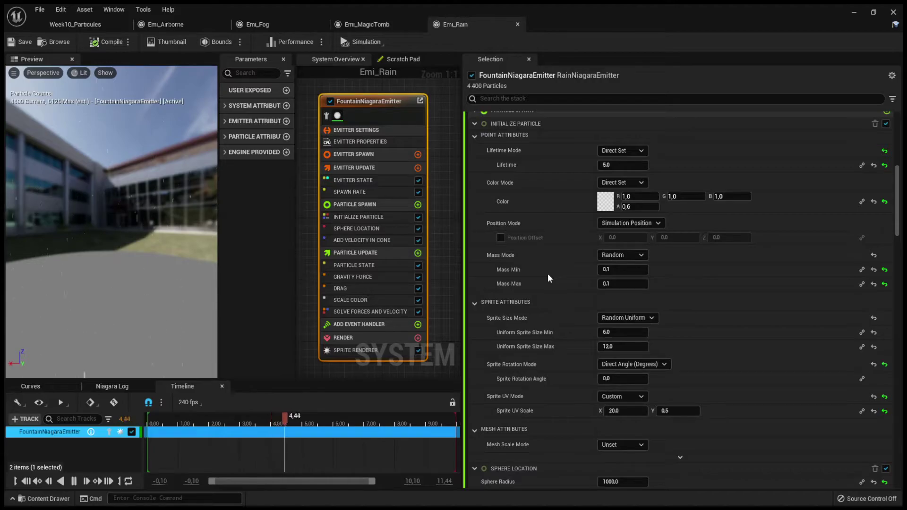
pyautogui.scroll(-2, 751, 293)
pyautogui.scroll(-4, 739, 271)
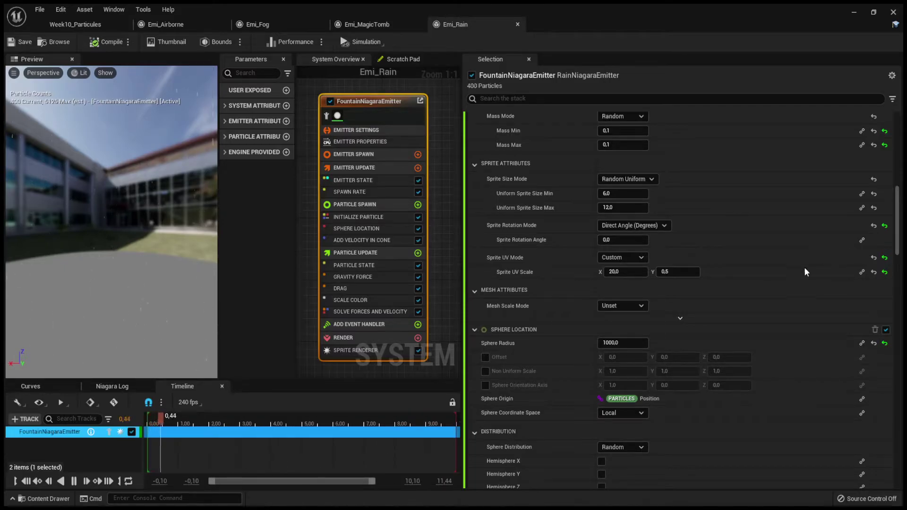
pyautogui.scroll(-1, 515, 277)
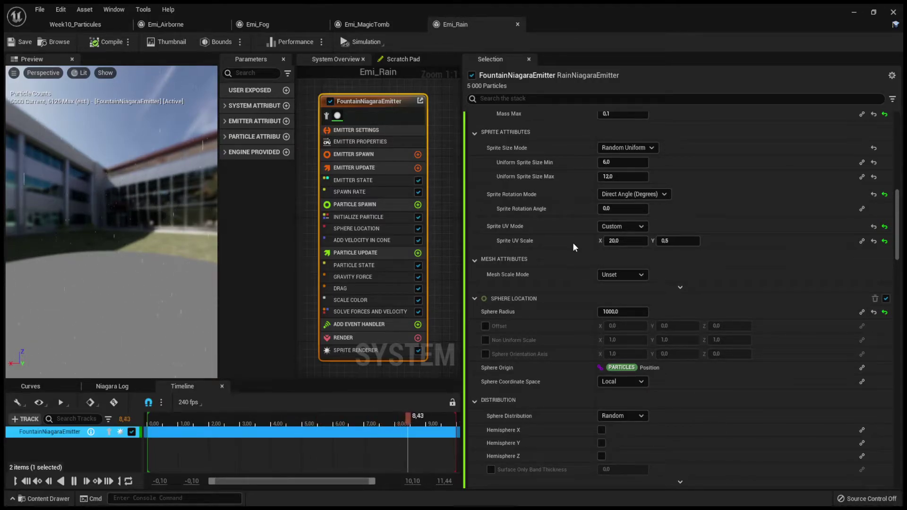
pyautogui.scroll(-1, 579, 287)
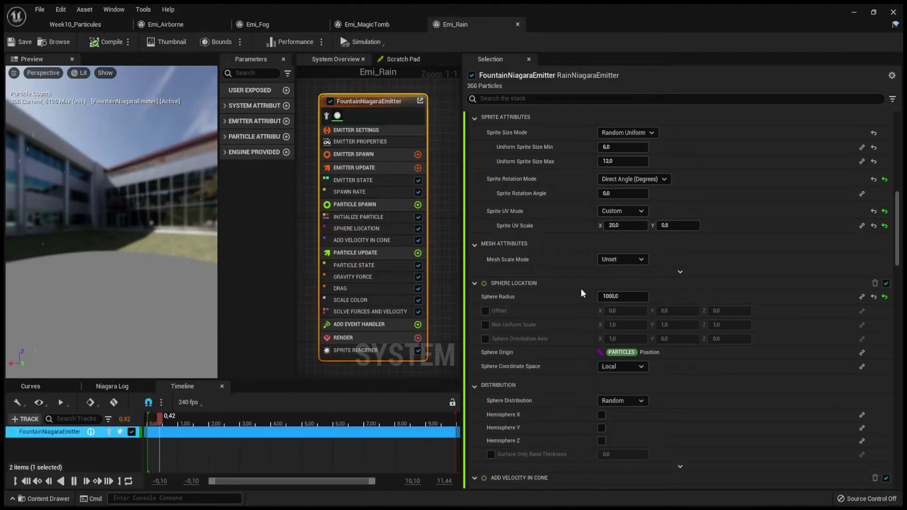
pyautogui.scroll(-2, 577, 305)
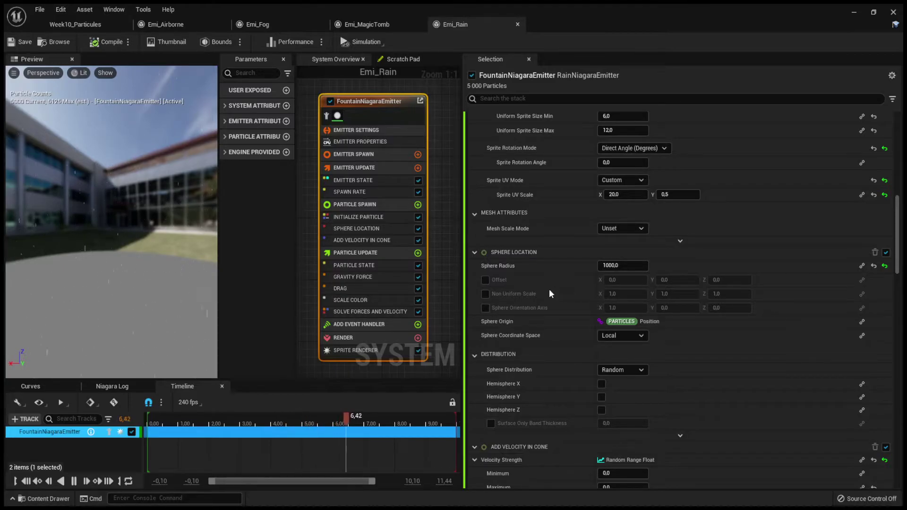
# Examine the rain emitter's Add Velocity in Cone, Gravity Force, Drag, Scale Color and Sprite Renderer settings, and return to the stack's beginning
pyautogui.scroll(-13, 553, 276)
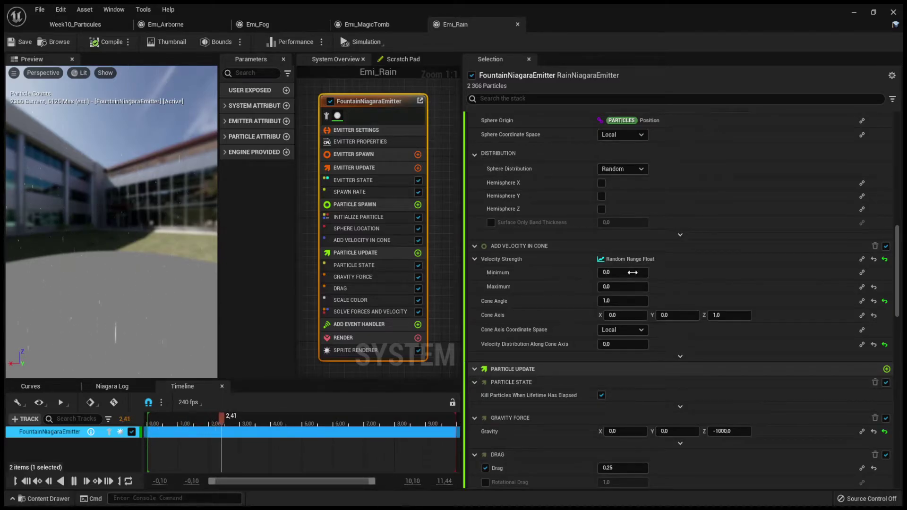
pyautogui.scroll(-1, 751, 272)
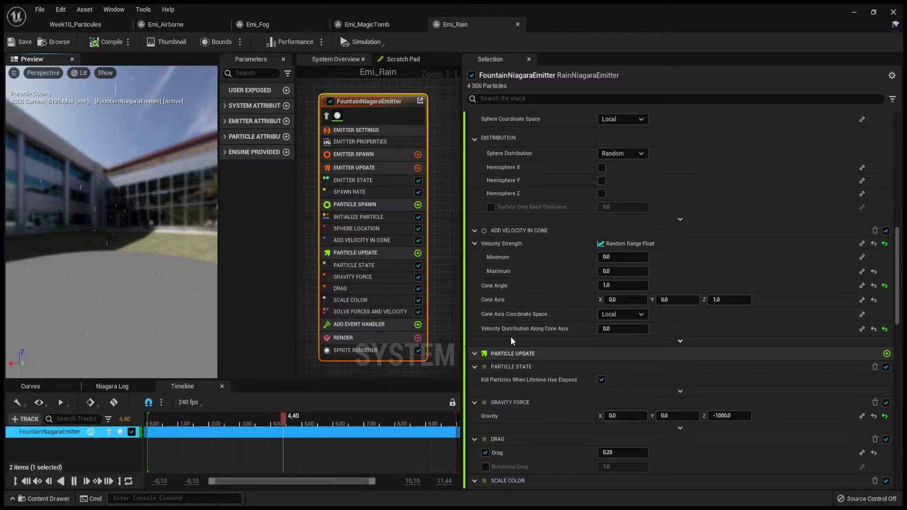
pyautogui.scroll(-5, 614, 341)
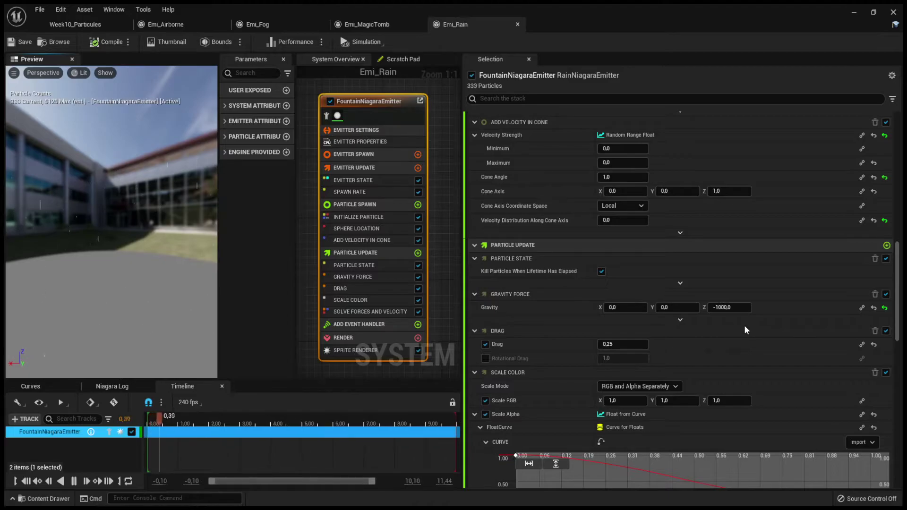
pyautogui.scroll(-2, 744, 326)
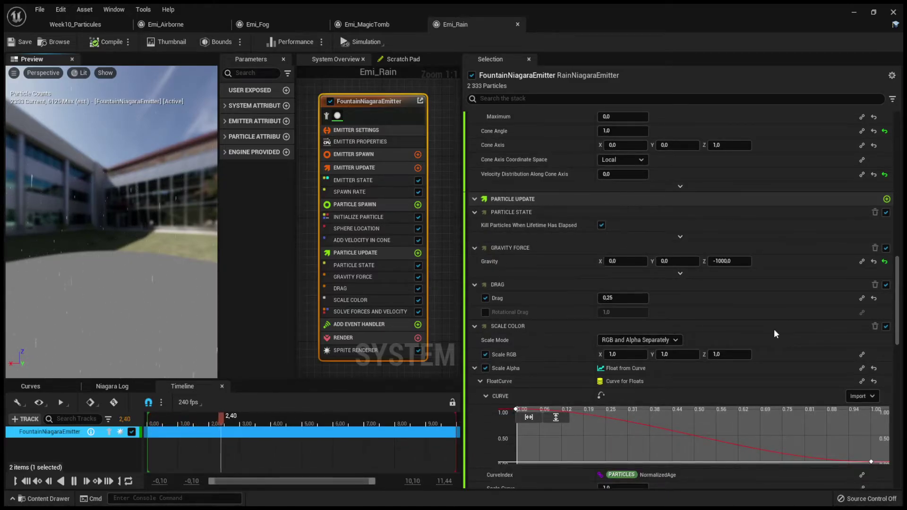
pyautogui.scroll(-9, 779, 370)
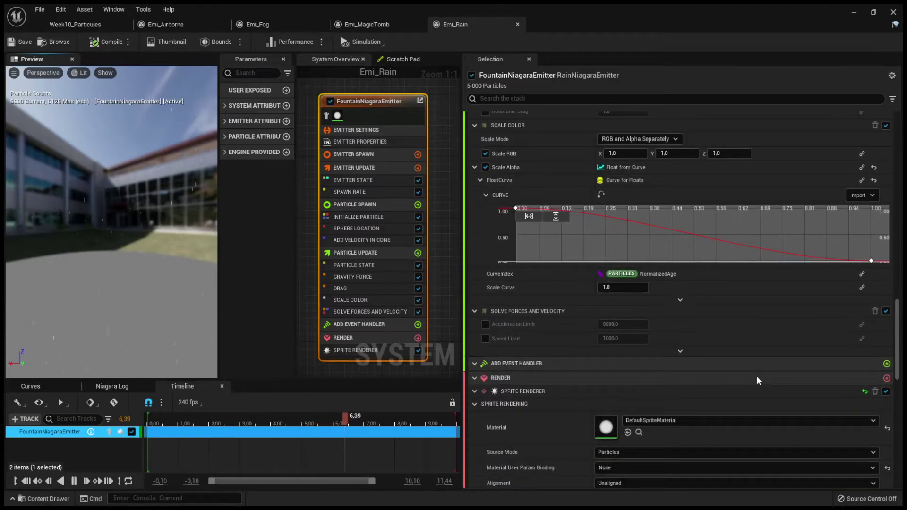
pyautogui.scroll(-14, 756, 381)
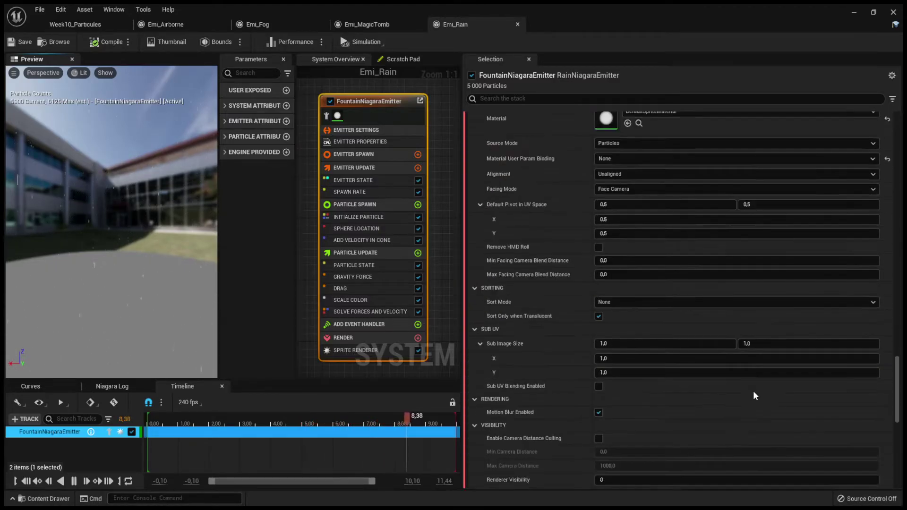
pyautogui.scroll(-10, 753, 389)
pyautogui.moveTo(899, 417); pyautogui.dragTo(899, 162)
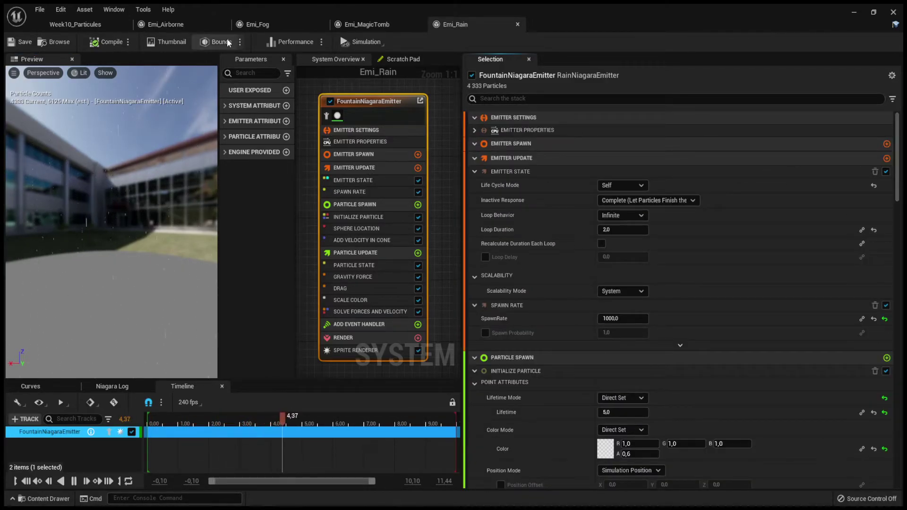
# Make the Emi_Rain actor visible in the Week10_Particules level and view the falling rain around the bridge
pyautogui.click(60, 24)
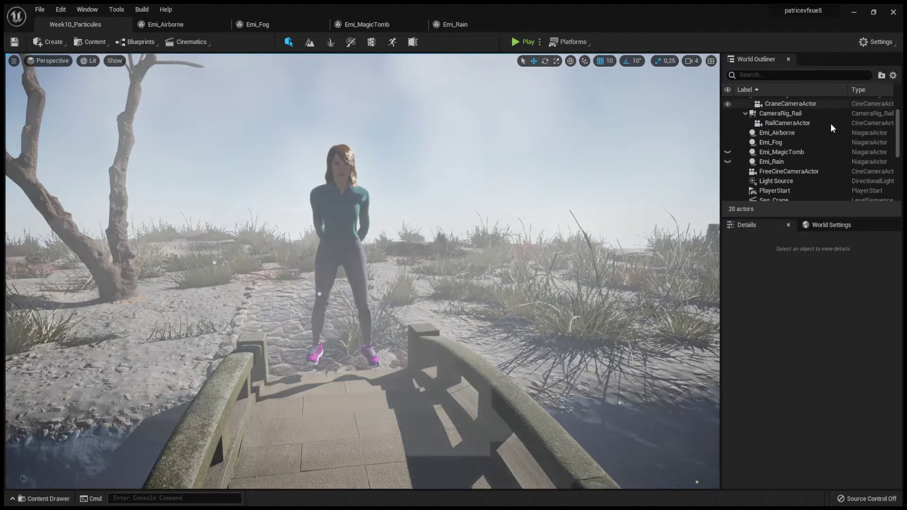
pyautogui.click(727, 161)
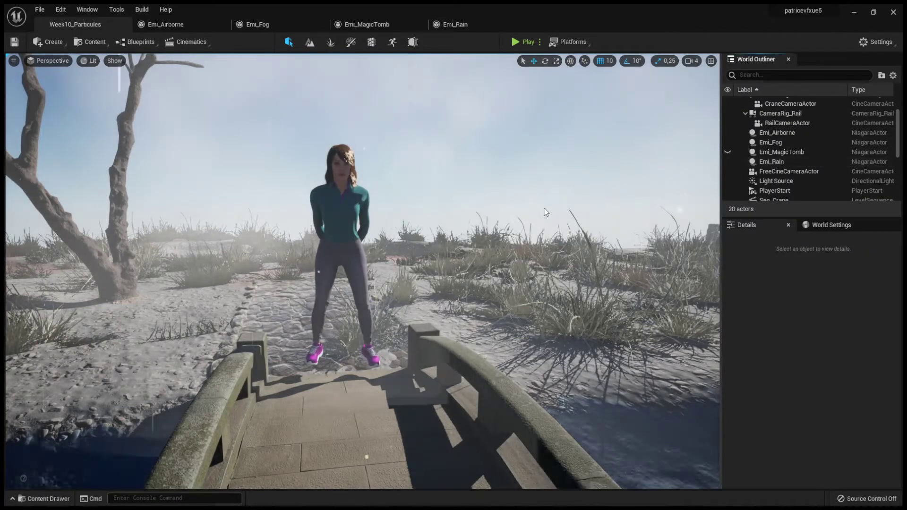
pyautogui.moveTo(541, 228); pyautogui.dragTo(496, 189, button='right')
pyautogui.scroll(-3, 541, 228)
pyautogui.moveTo(540, 245); pyautogui.dragTo(574, 296, button='right')
pyautogui.scroll(6, 532, 258)
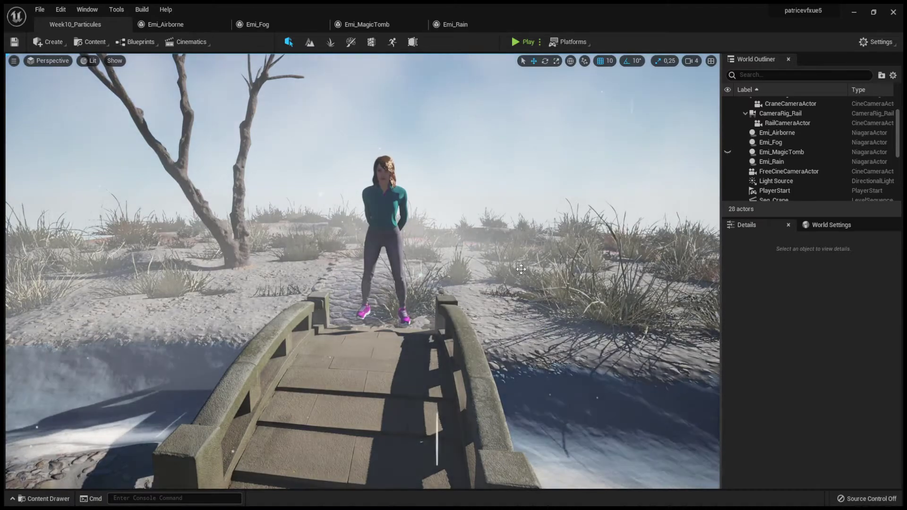
pyautogui.scroll(-3, 520, 269)
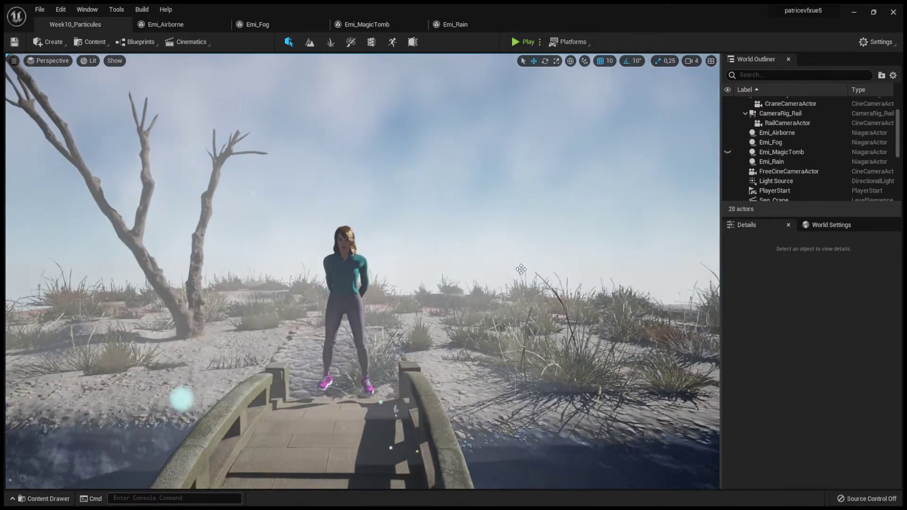
pyautogui.moveTo(521, 268); pyautogui.dragTo(469, 276, button='middle')
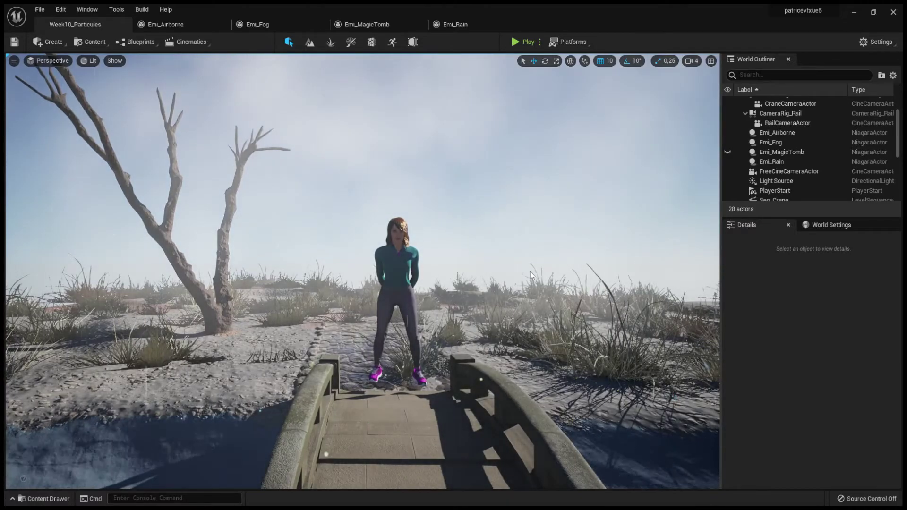
# Inspect the combined rain, fog and airborne particles from close to the character and from farther back along the stone path
pyautogui.moveTo(530, 274); pyautogui.dragTo(473, 156, button='right')
pyautogui.press('s')
pyautogui.press('w')
pyautogui.scroll(2, 385, 421)
pyautogui.moveTo(385, 421); pyautogui.dragTo(385, 255, button='right')
pyautogui.press('q')
pyautogui.press('e')
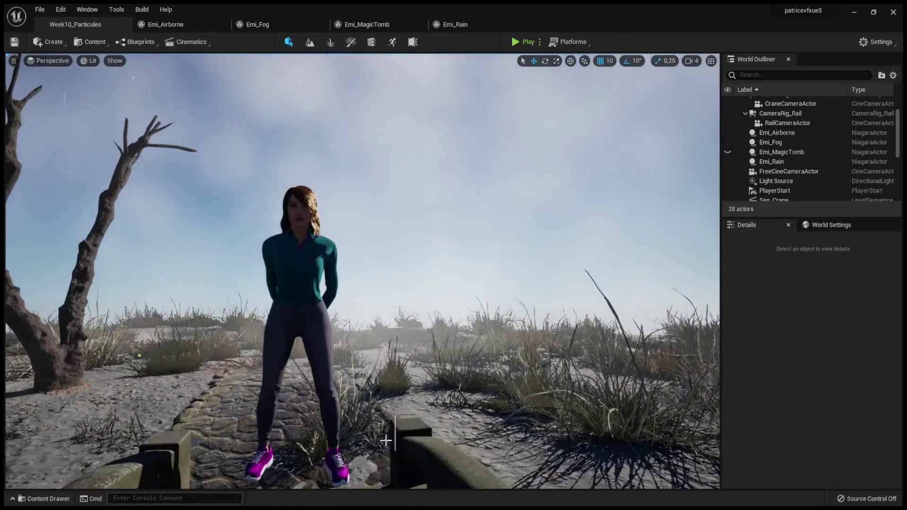
pyautogui.scroll(-4, 385, 427)
pyautogui.scroll(-3, 383, 414)
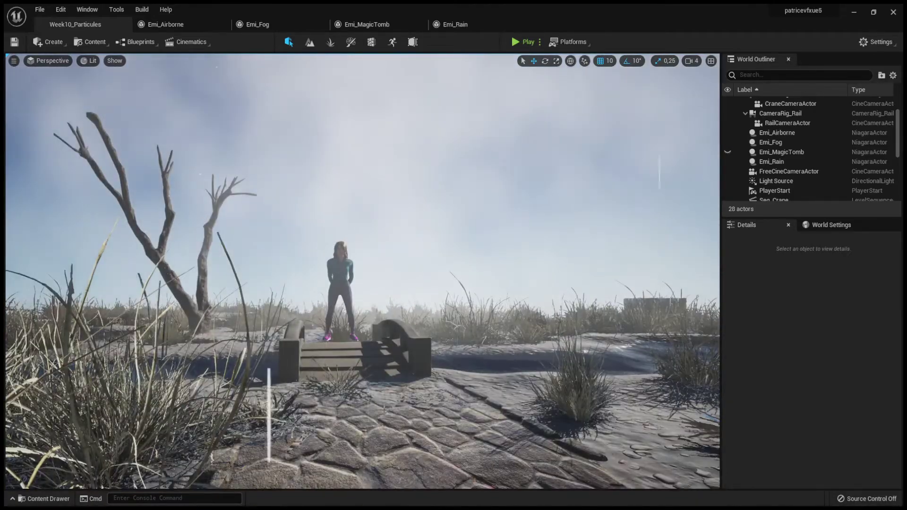
pyautogui.scroll(4, 384, 409)
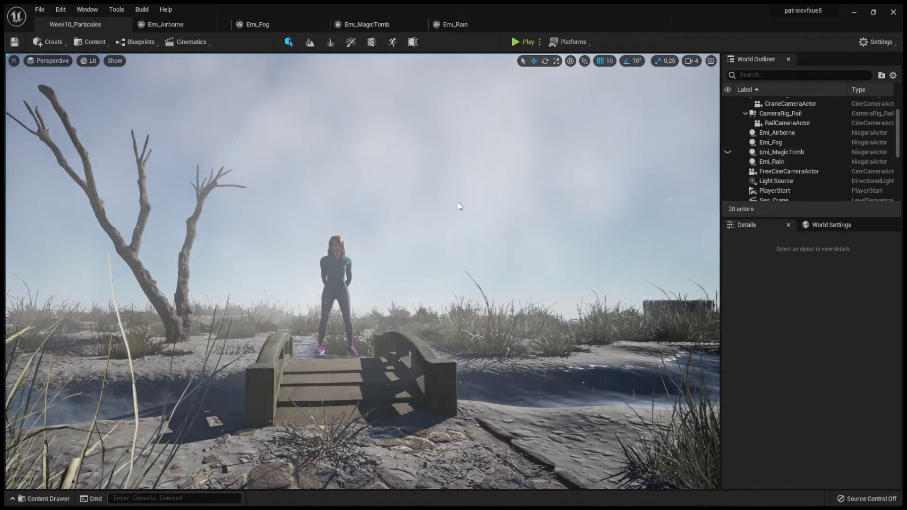
# Open the Emi_MagicTomb system and examine its emitter's spawn rate, lifetime, colour range, sprite size, Box Location and Sphere Location settings
pyautogui.click(376, 26)
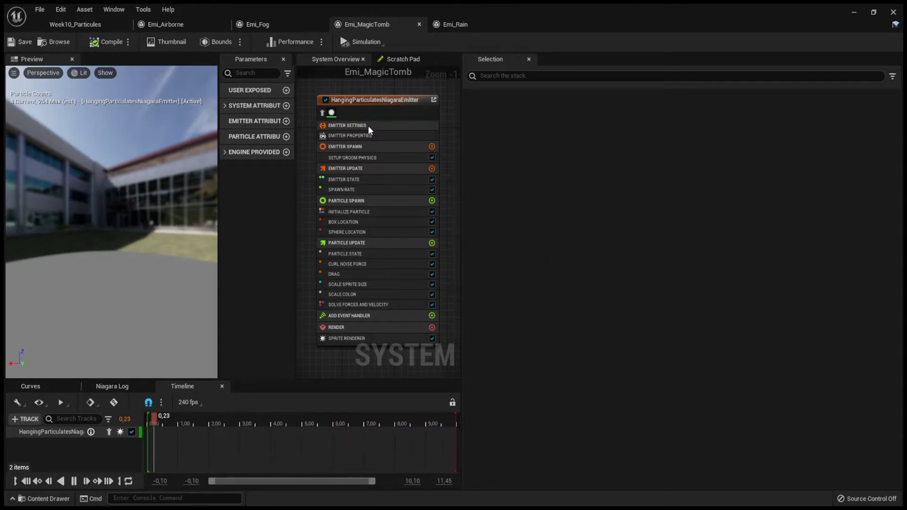
pyautogui.click(384, 103)
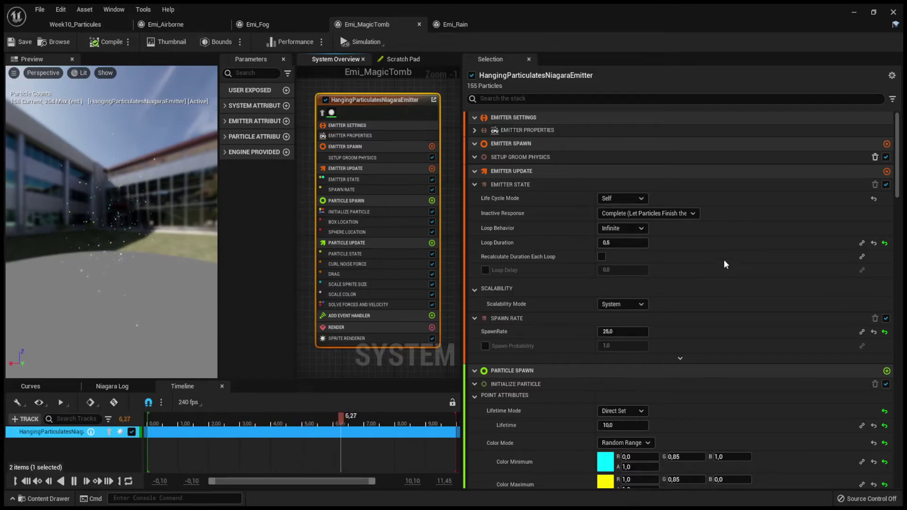
pyautogui.scroll(-5, 718, 270)
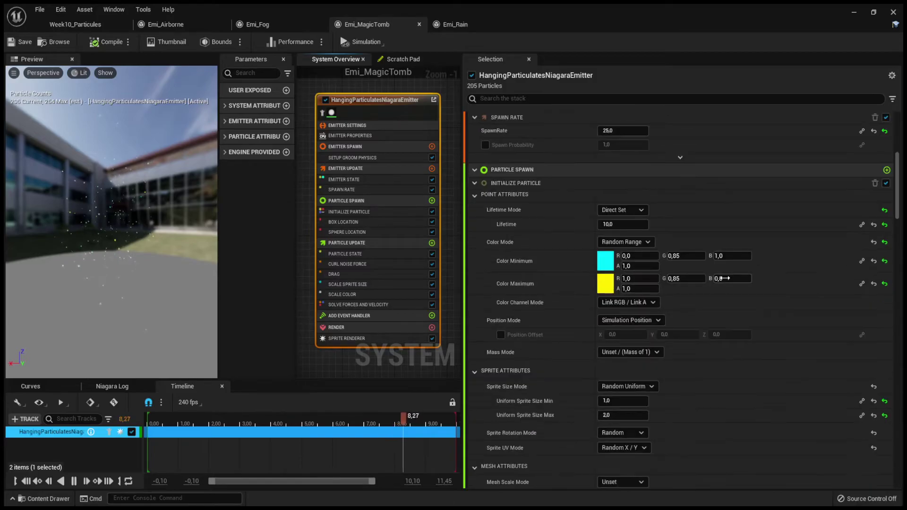
pyautogui.scroll(-2, 725, 277)
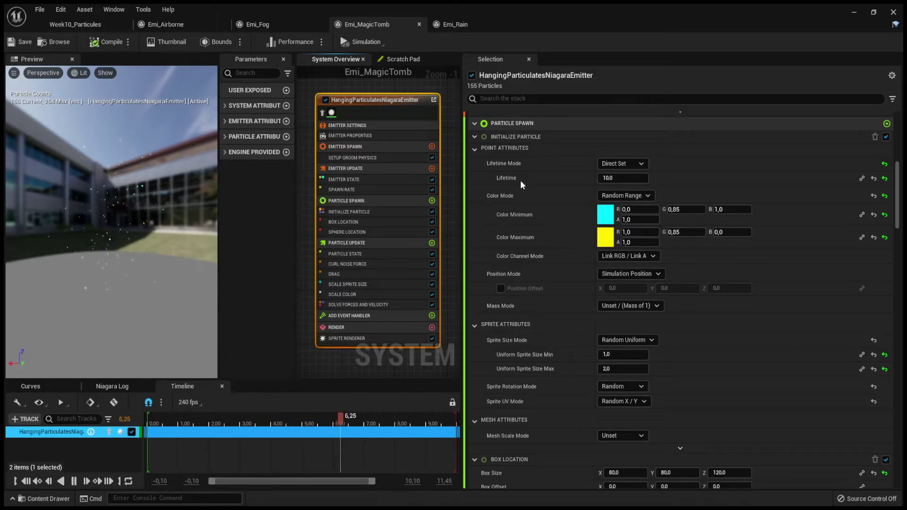
pyautogui.scroll(-5, 572, 292)
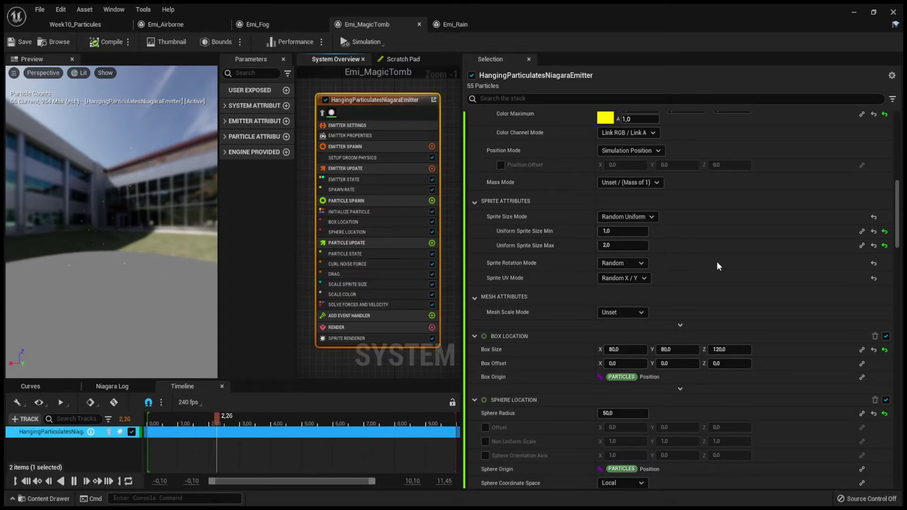
pyautogui.scroll(-4, 747, 271)
pyautogui.scroll(-1, 805, 319)
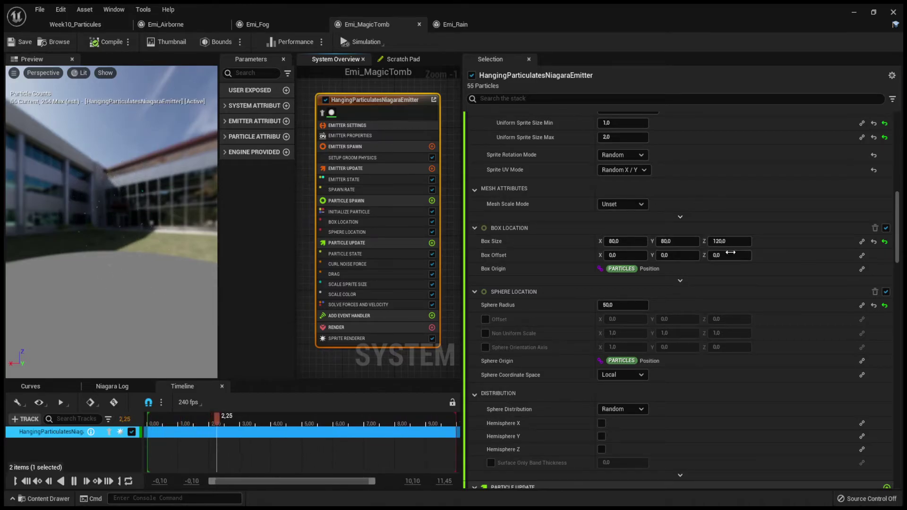
pyautogui.scroll(-4, 752, 271)
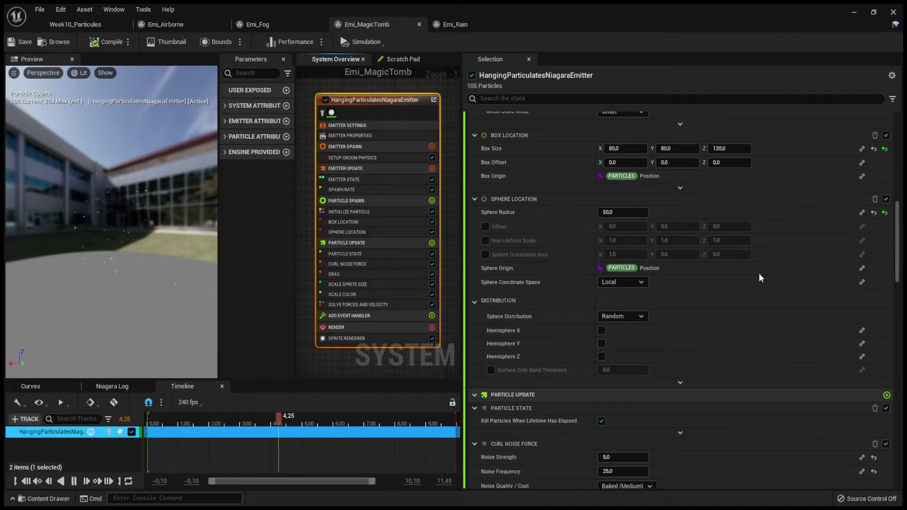
pyautogui.scroll(-2, 759, 277)
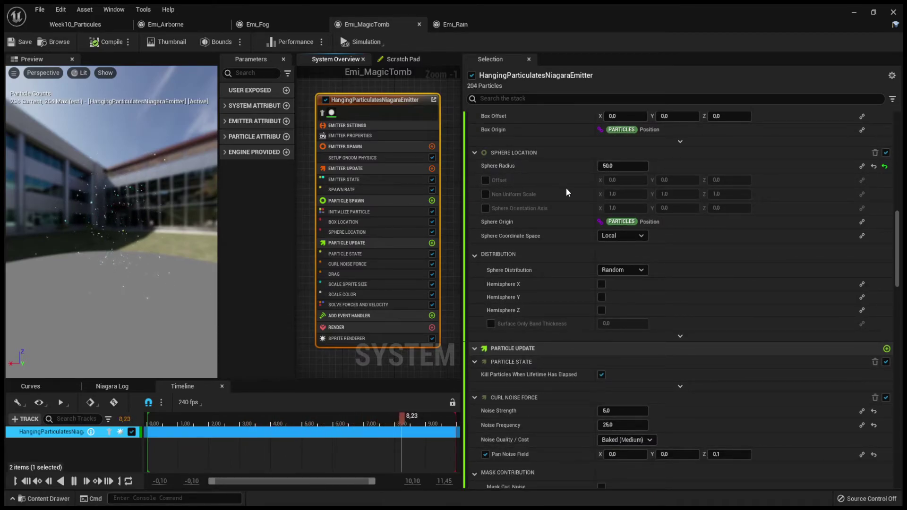
# Examine the magic tomb emitter's Curl Noise Force, Drag, Scale Sprite Size, Scale Color and Sprite Renderer settings, and return to the stack's beginning
pyautogui.scroll(-7, 740, 239)
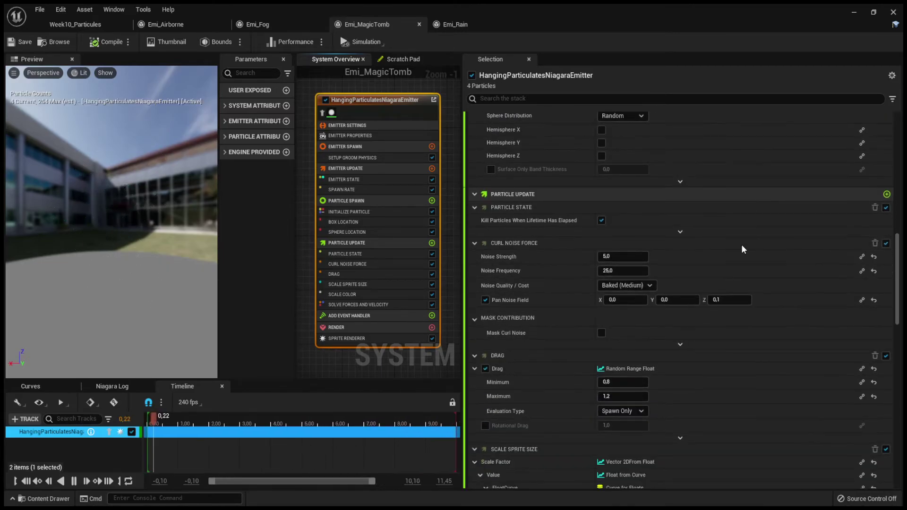
pyautogui.scroll(-20, 741, 244)
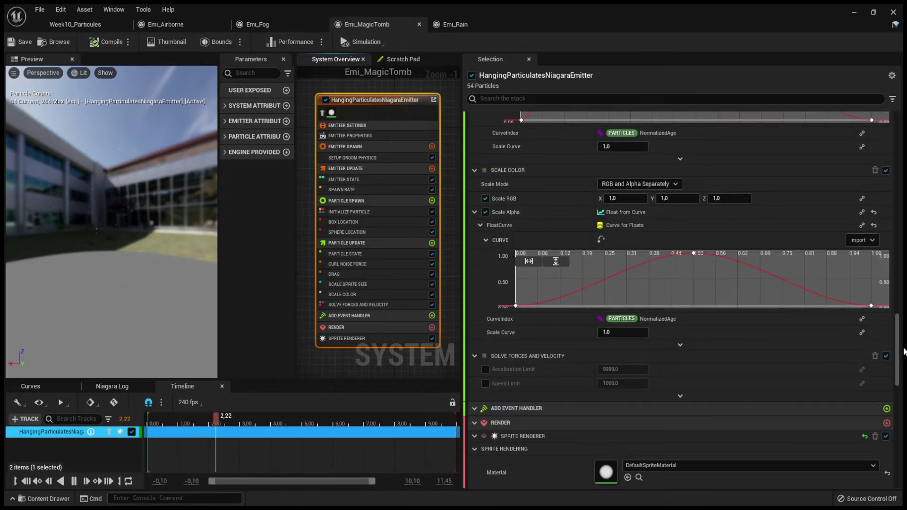
pyautogui.scroll(-5, 900, 354)
pyautogui.moveTo(900, 361); pyautogui.dragTo(898, 472)
pyautogui.moveTo(900, 327); pyautogui.dragTo(873, 80)
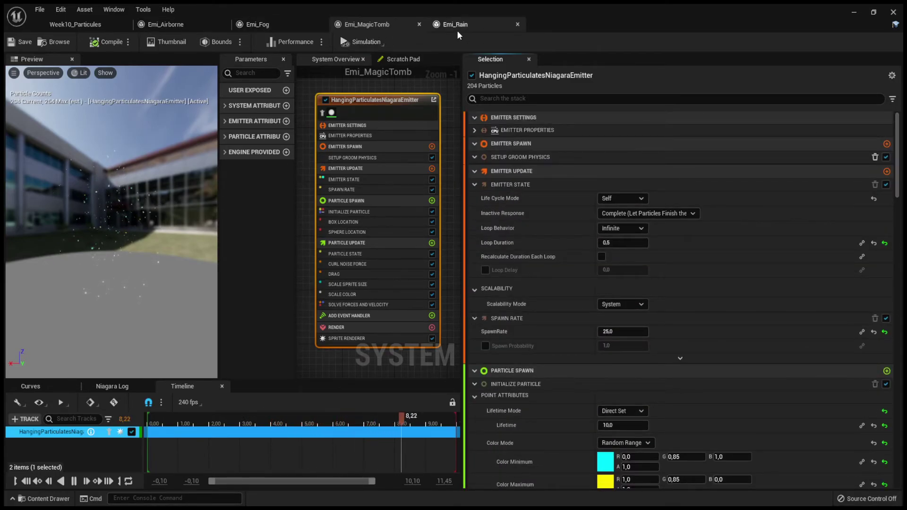
# Bring the tombstone at the foot of the tree into view in the Week10_Particules level and make the Emi_MagicTomb actor visible
pyautogui.click(89, 24)
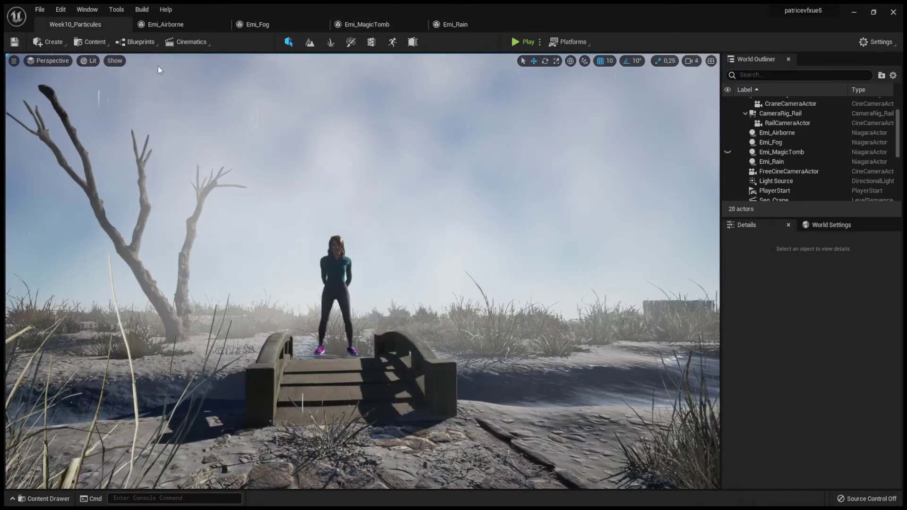
pyautogui.moveTo(450, 243); pyautogui.dragTo(628, 236, button='right')
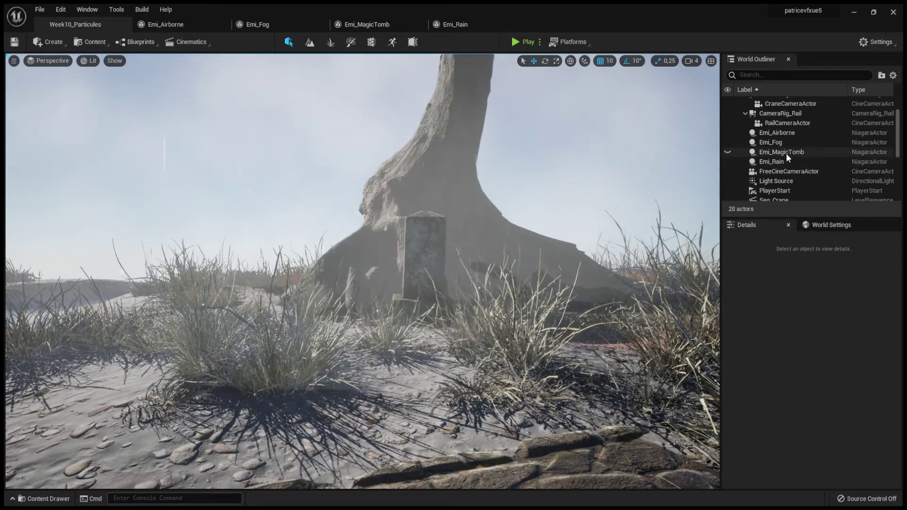
pyautogui.click(726, 152)
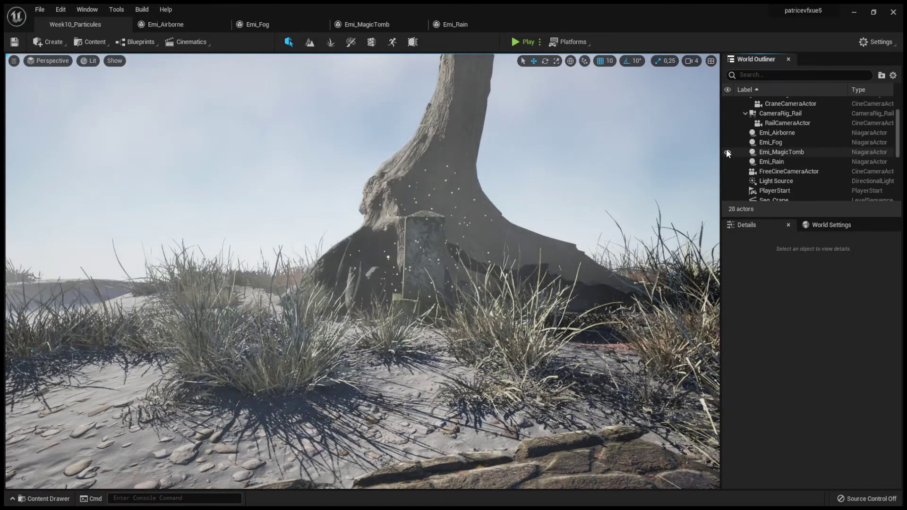
# Inspect the magic particles around the tombstone from several angles and move back to an overview of the bridge
pyautogui.moveTo(551, 229); pyautogui.dragTo(463, 229, button='right')
pyautogui.moveTo(550, 230); pyautogui.dragTo(121, 286, button='middle')
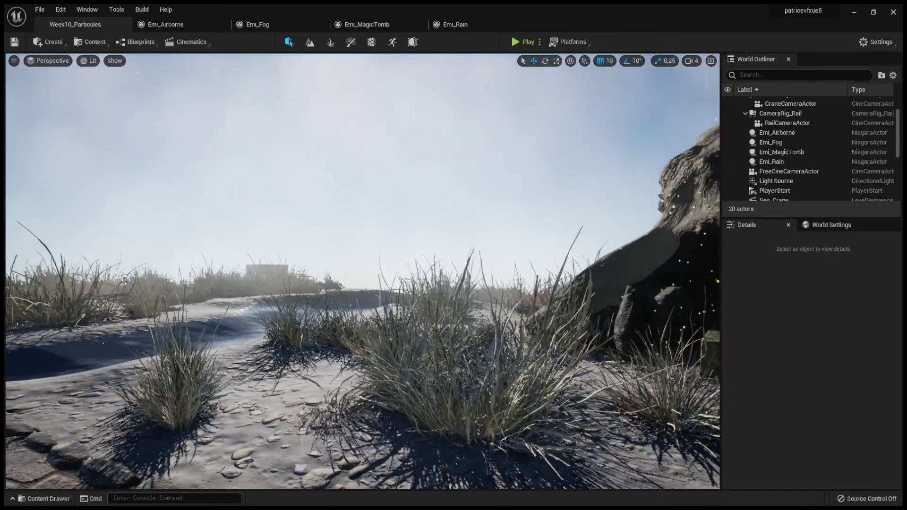
pyautogui.press('w')
pyautogui.moveTo(160, 341); pyautogui.dragTo(345, 335, button='right')
pyautogui.press('e')
pyautogui.moveTo(151, 316); pyautogui.dragTo(424, 256, button='right')
pyautogui.moveTo(334, 260); pyautogui.dragTo(198, 270, button='right')
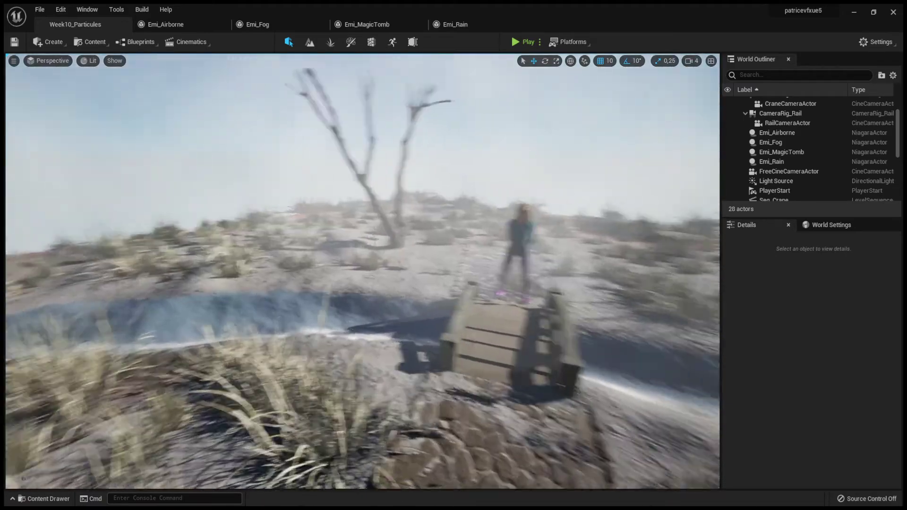
# Frame the character on the bridge, play the level to preview all particle effects together, and stop the play session
pyautogui.moveTo(368, 259); pyautogui.dragTo(364, 260, button='right')
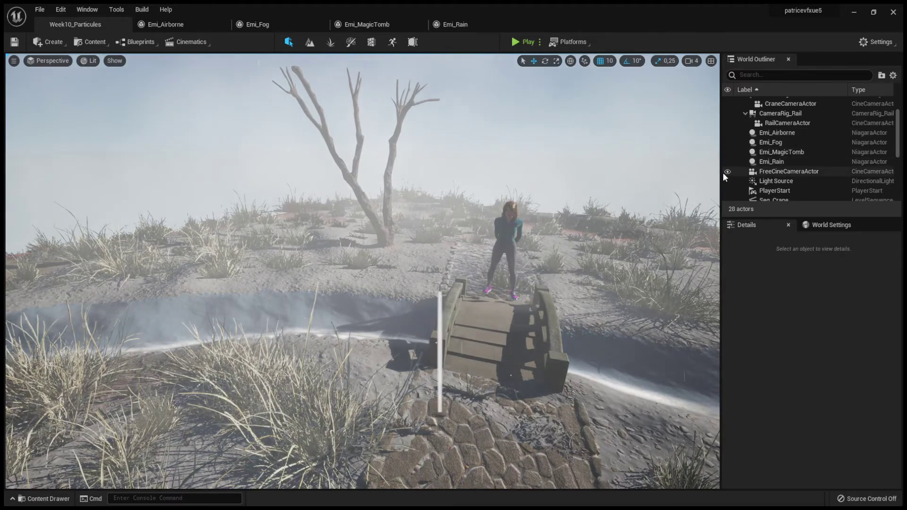
pyautogui.moveTo(364, 260); pyautogui.dragTo(444, 252, button='right')
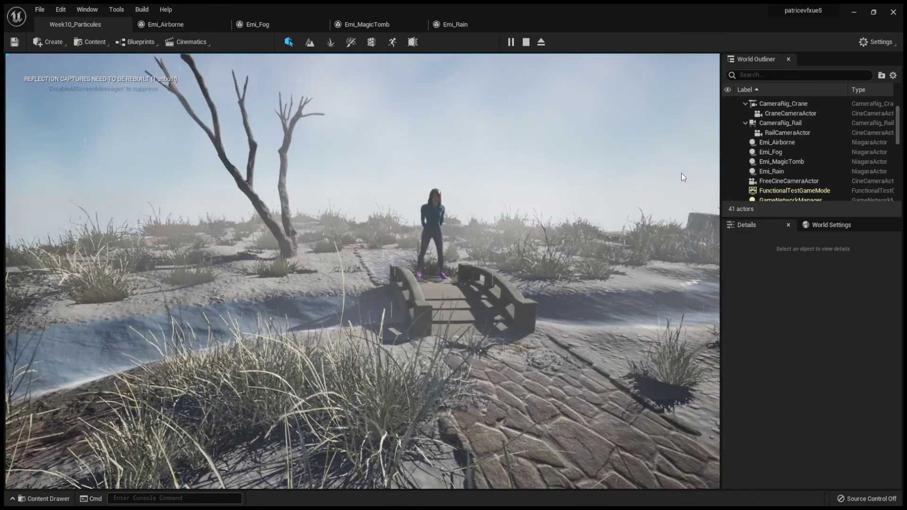
pyautogui.press('Escape')
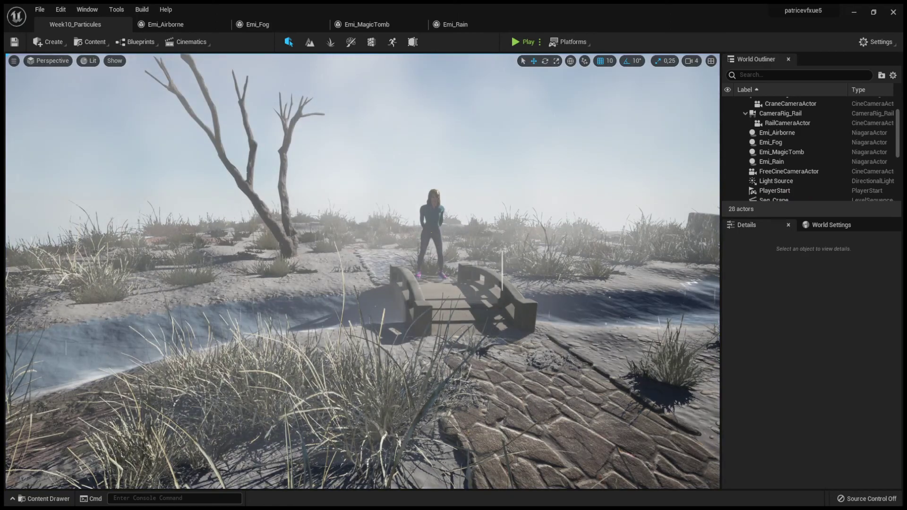